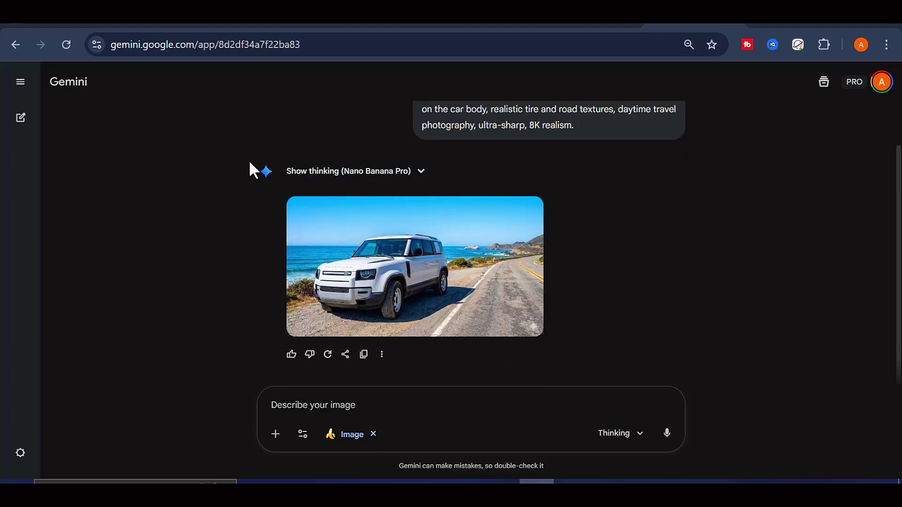
# Step: View the generated car image full size in the chat
pyautogui.click(450, 261)
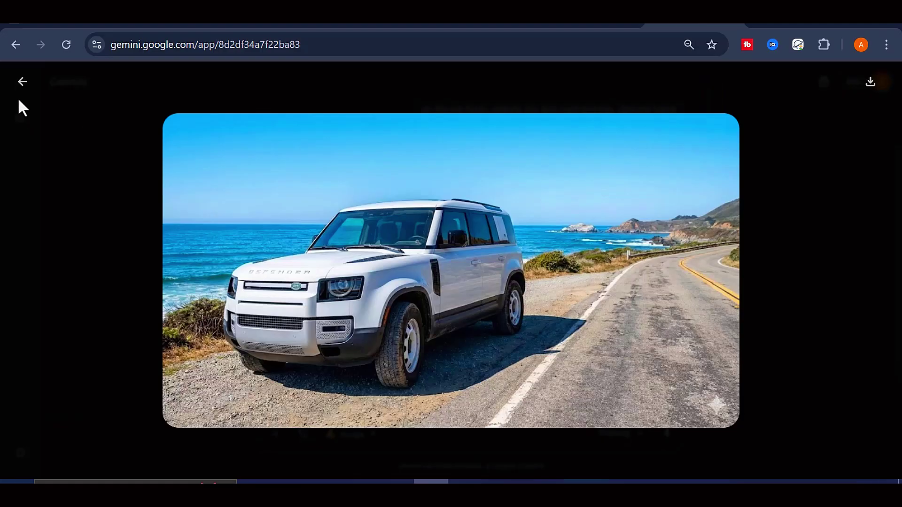
pyautogui.click(20, 81)
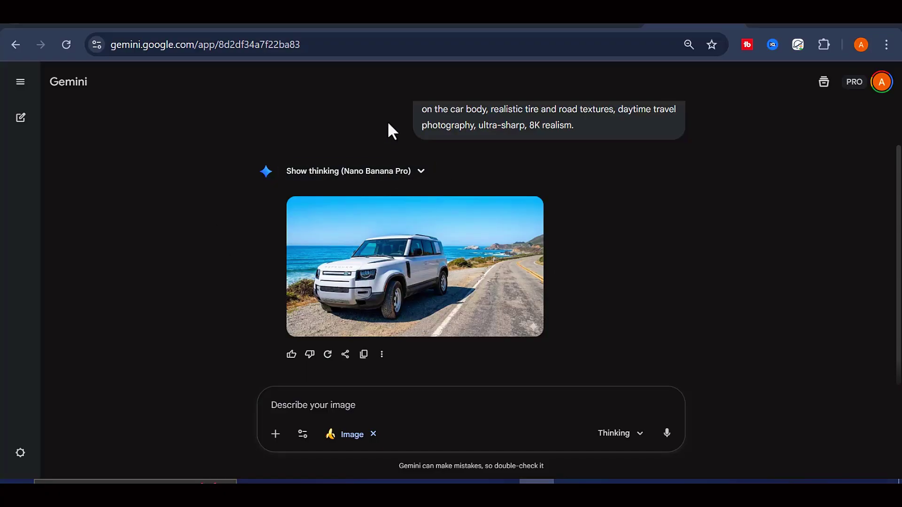
pyautogui.click(394, 260)
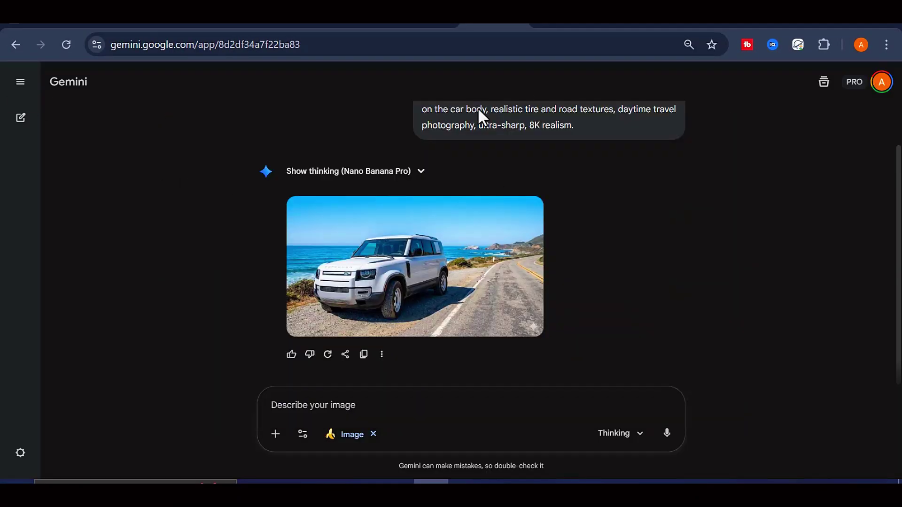
# Step: Switch to the Google Flow page and start a new empty project
pyautogui.hotkey('ctrl', 'Tab')
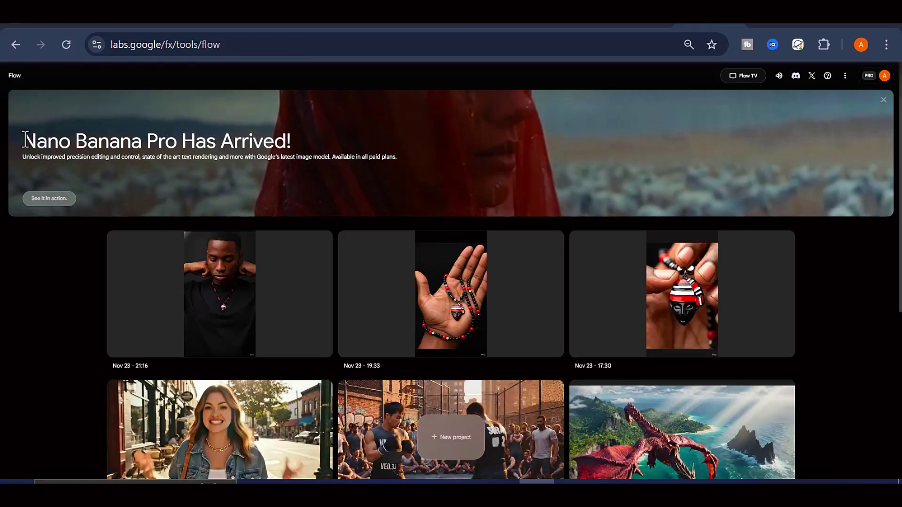
pyautogui.moveTo(26, 140); pyautogui.dragTo(182, 141)
pyautogui.click(174, 141)
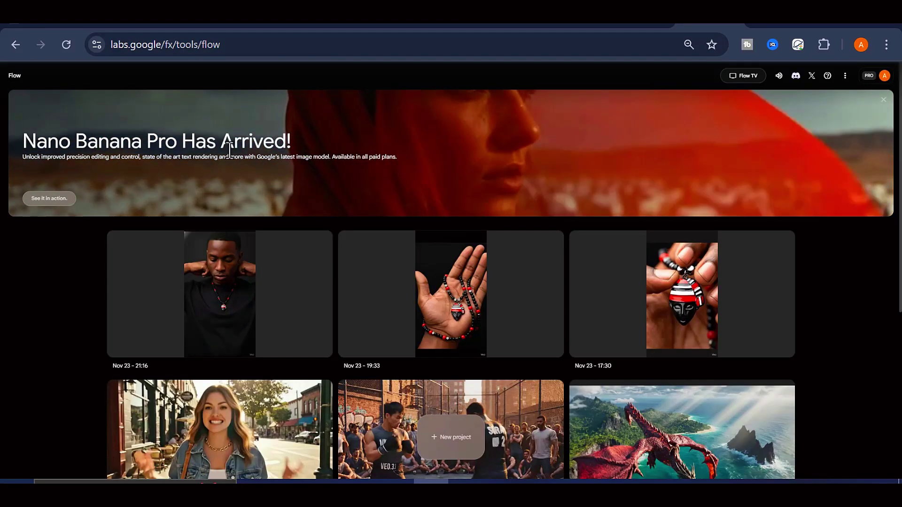
pyautogui.moveTo(219, 44); pyautogui.dragTo(112, 43)
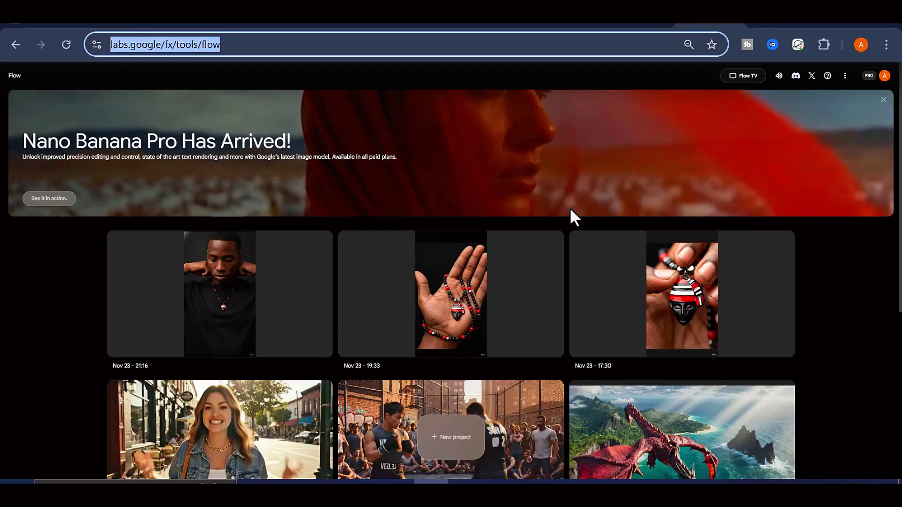
pyautogui.click(442, 188)
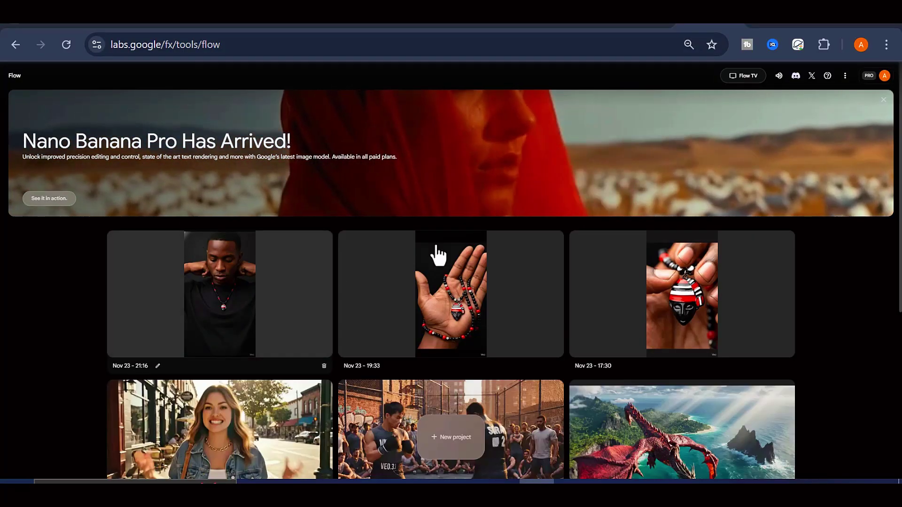
pyautogui.scroll(-2, 478, 253)
pyautogui.scroll(2, 560, 246)
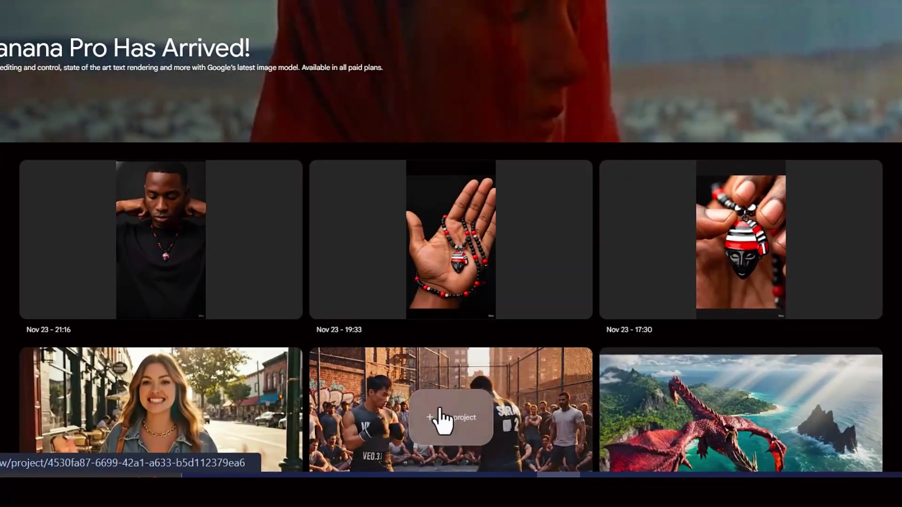
pyautogui.click(458, 427)
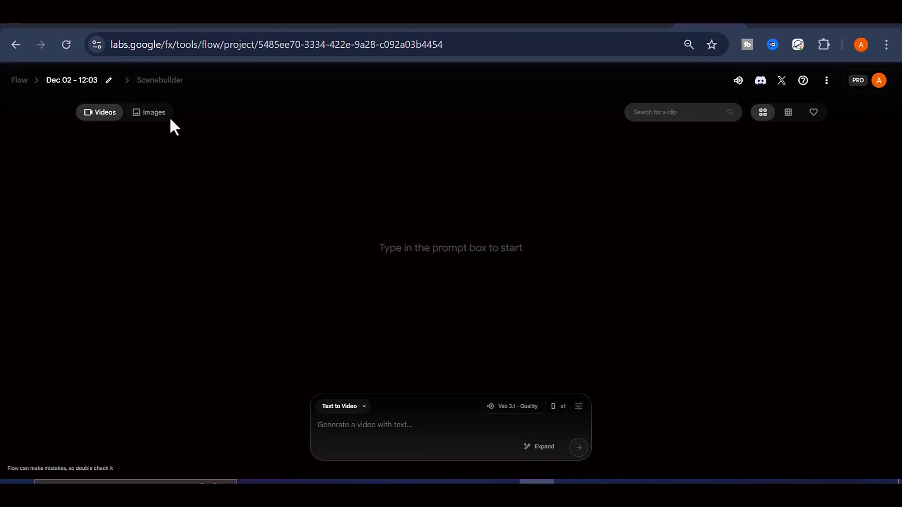
# Step: Switch to Create Image mode and paste the prompt of the woman at her laptop
pyautogui.click(363, 405)
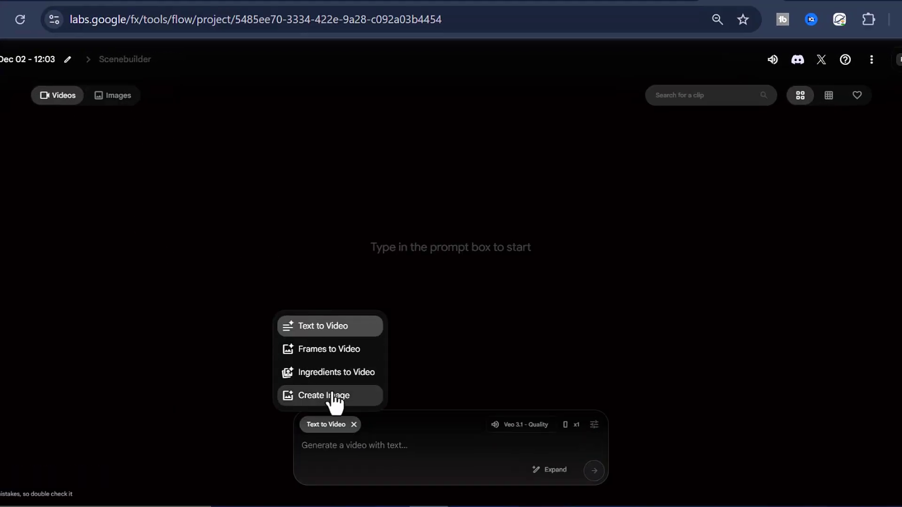
pyautogui.click(321, 398)
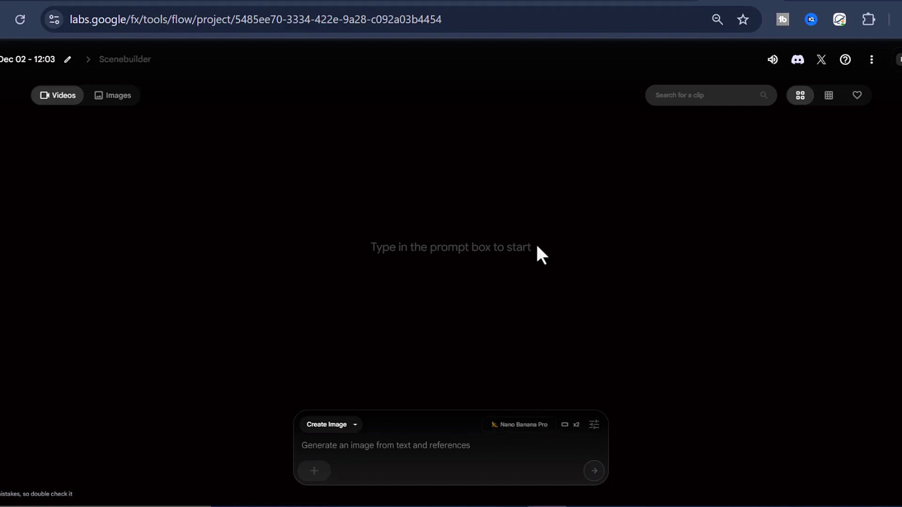
pyautogui.rightClick(414, 454)
pyautogui.click(447, 271)
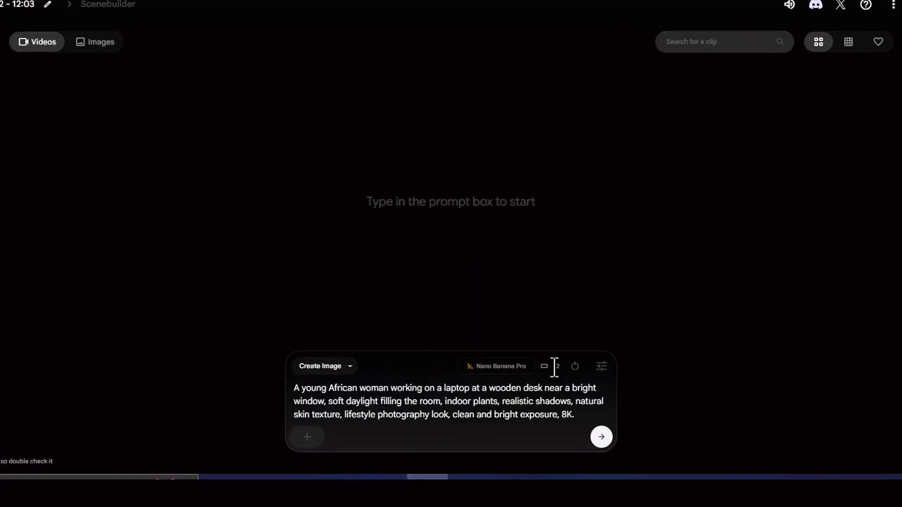
# Step: Set Nano Banana Pro, 2 outputs and Landscape (16:9), then generate the images
pyautogui.click(603, 365)
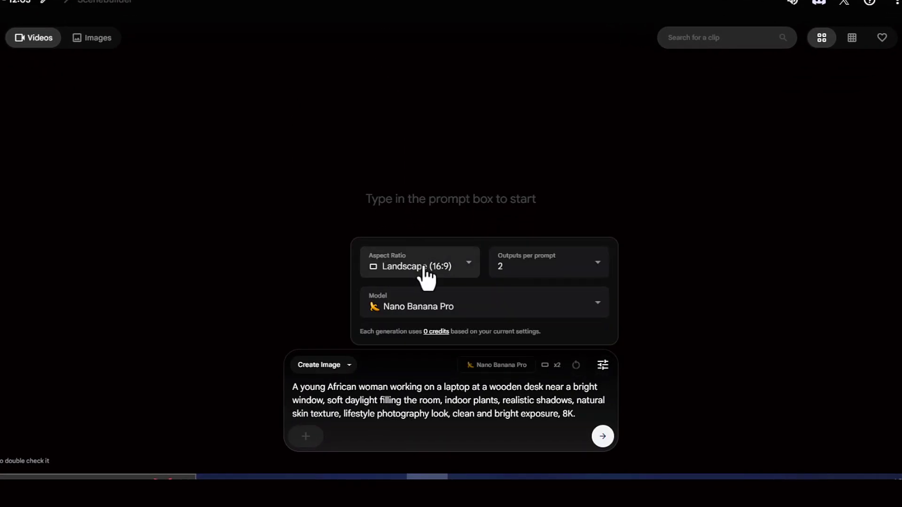
pyautogui.click(571, 314)
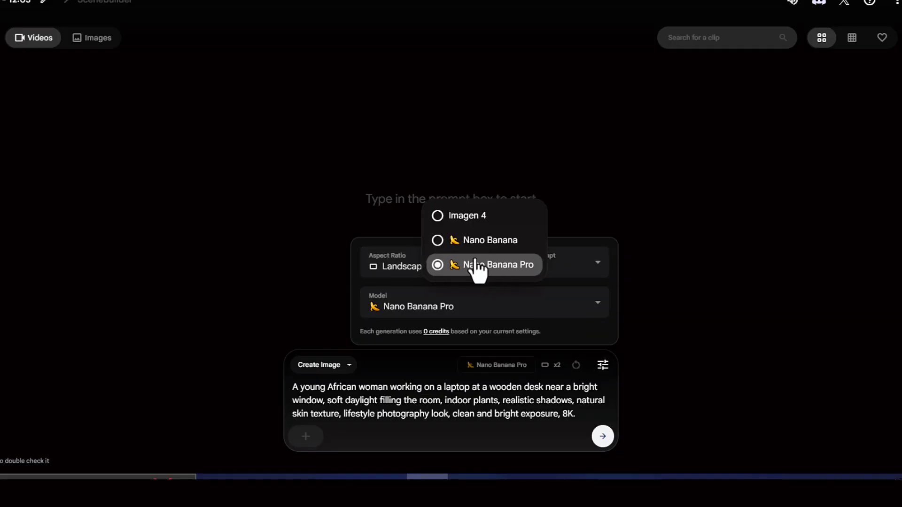
pyautogui.click(601, 305)
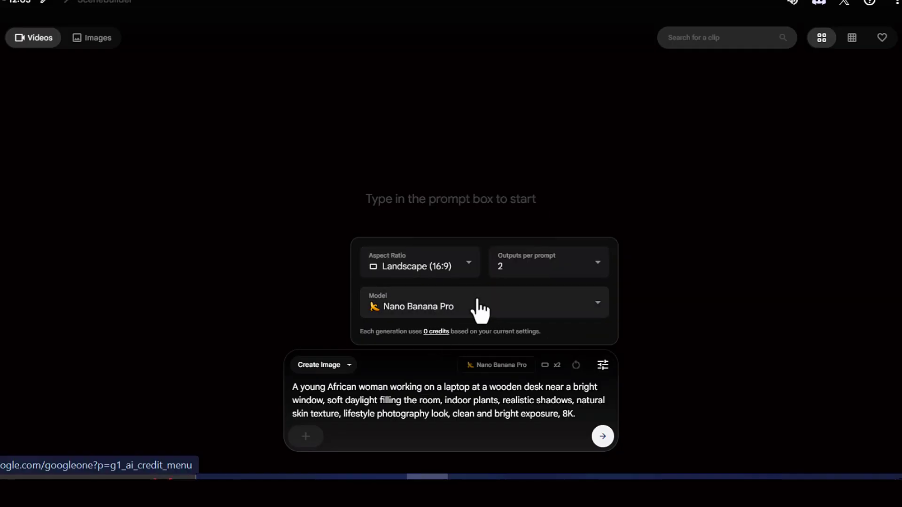
pyautogui.click(593, 276)
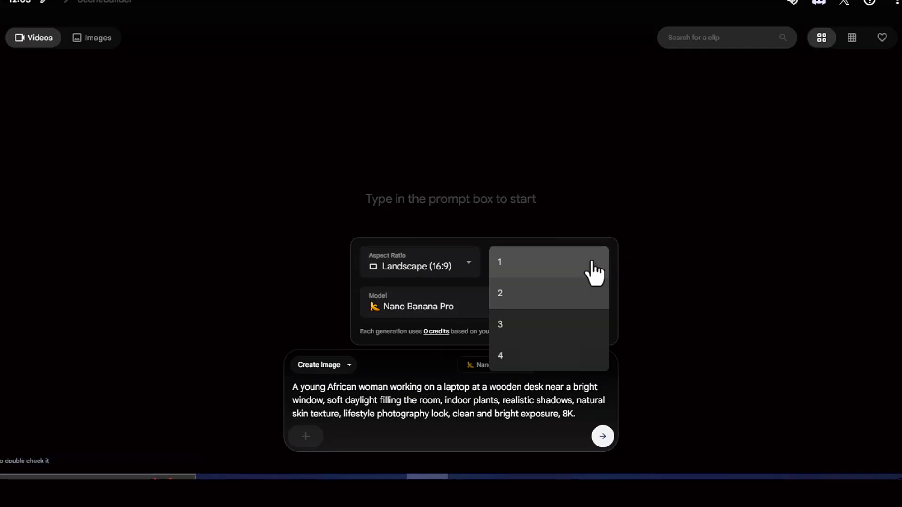
pyautogui.click(515, 293)
pyautogui.click(456, 268)
pyautogui.click(467, 258)
pyautogui.click(603, 436)
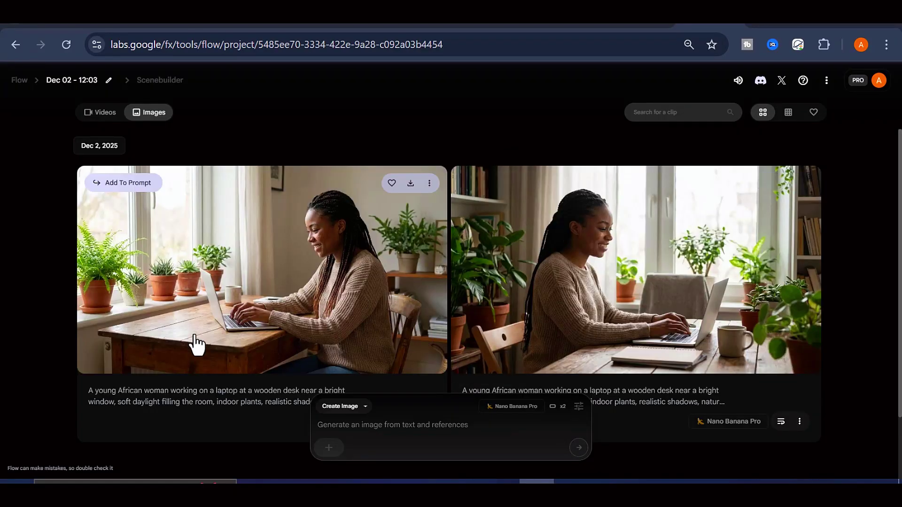
# Step: Preview both generated images and download the right one as a JPEG
pyautogui.scroll(-1, 545, 350)
pyautogui.scroll(1, 544, 348)
pyautogui.moveTo(215, 286)
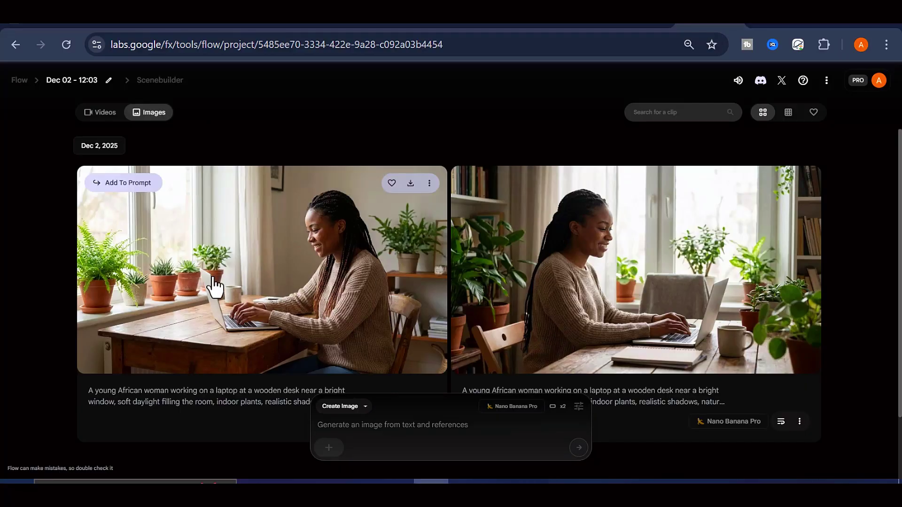
pyautogui.click(325, 304)
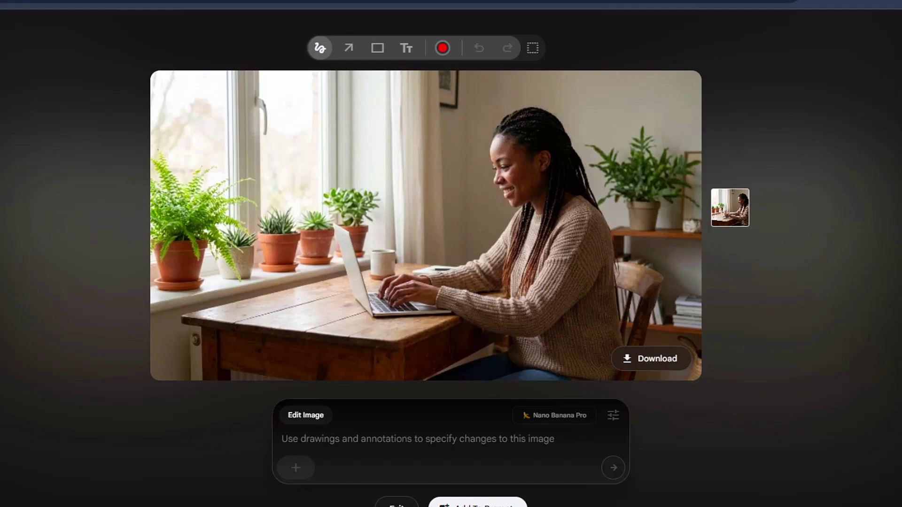
pyautogui.click(397, 504)
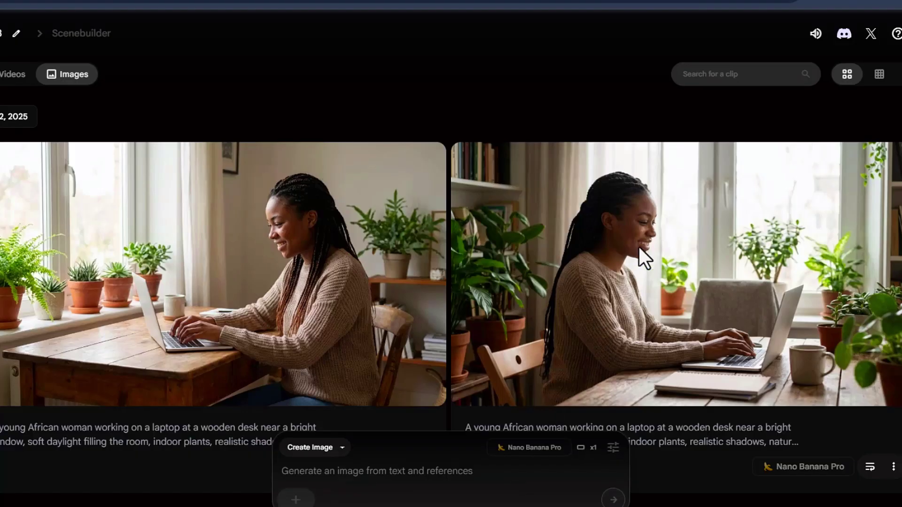
pyautogui.click(654, 240)
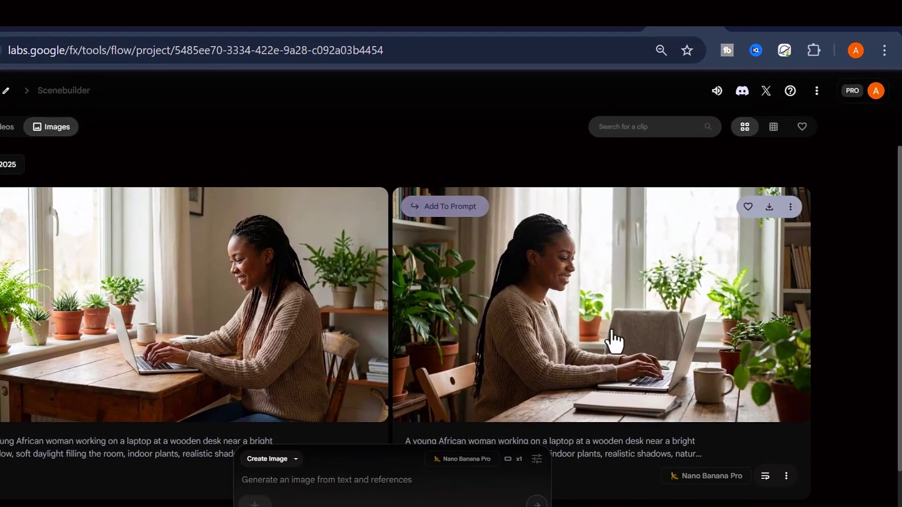
pyautogui.click(770, 209)
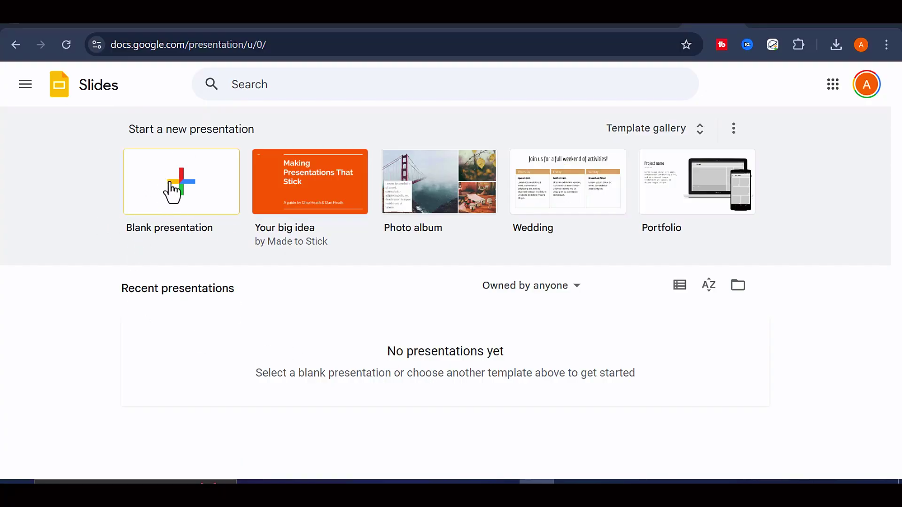
# Step: Create an untitled Slides presentation from Blank slide with one empty title slide
pyautogui.click(188, 185)
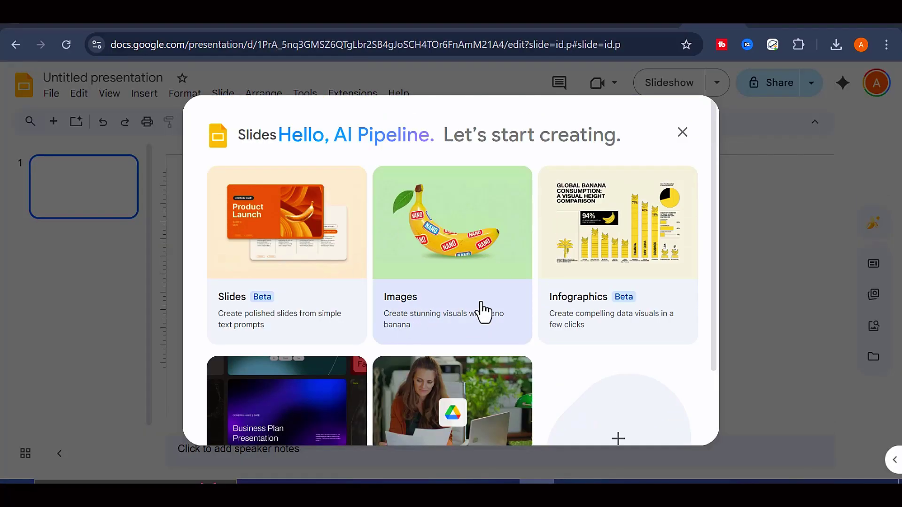
pyautogui.scroll(-2, 373, 312)
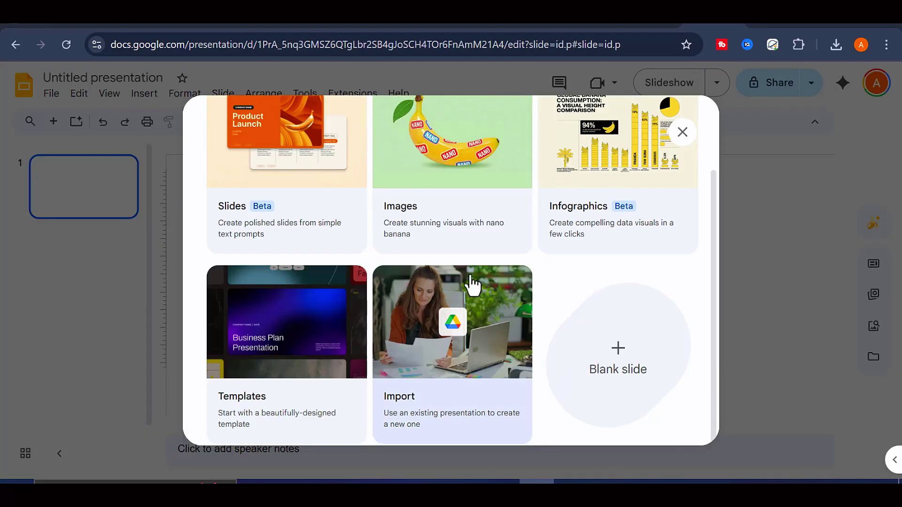
pyautogui.click(624, 355)
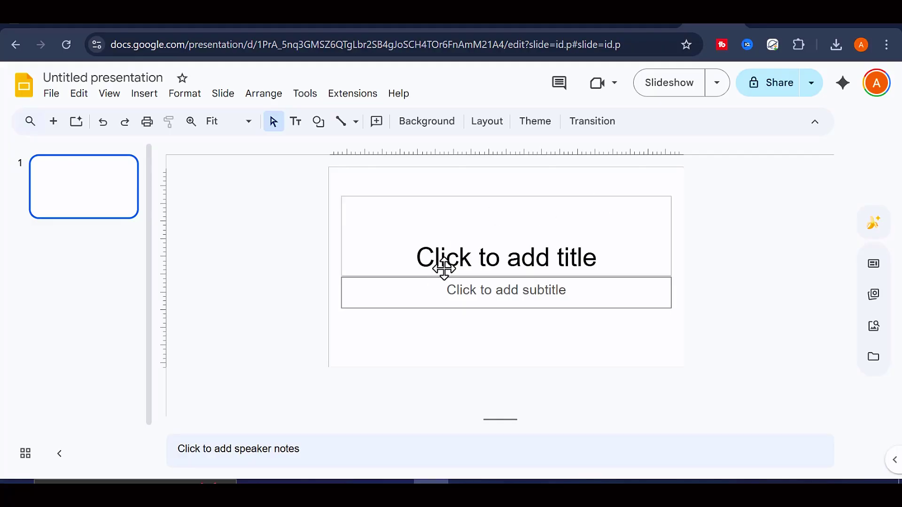
# Step: In the Image tab, paste the grazing brown-and-white cows prompt and set Landscape 16:9
pyautogui.click(875, 227)
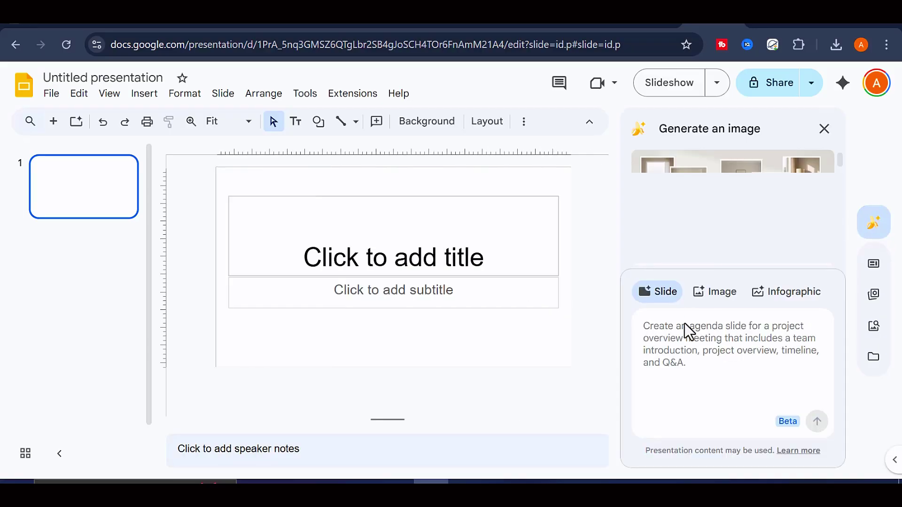
pyautogui.click(726, 303)
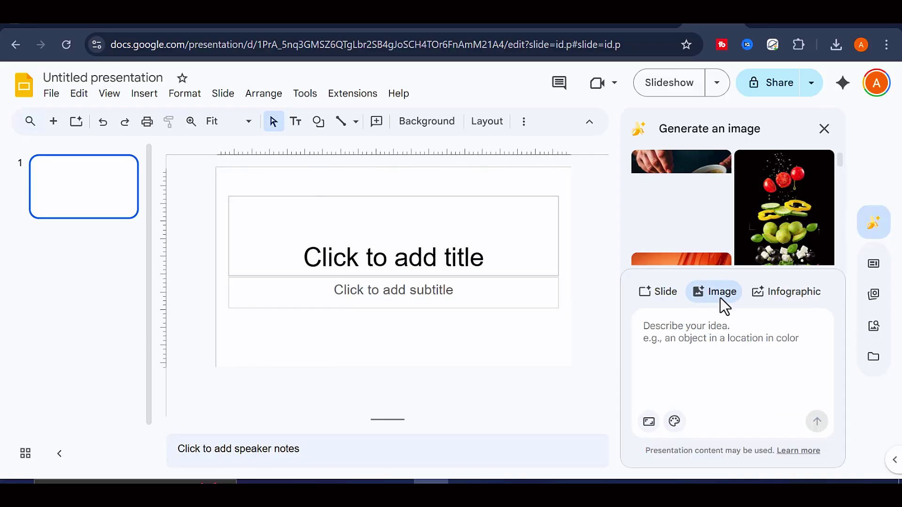
pyautogui.click(694, 342)
pyautogui.rightClick(694, 342)
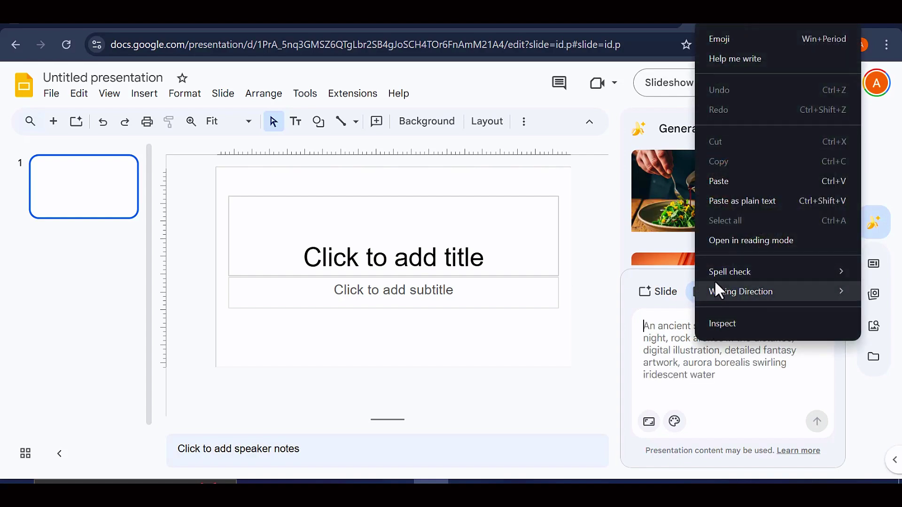
pyautogui.click(726, 180)
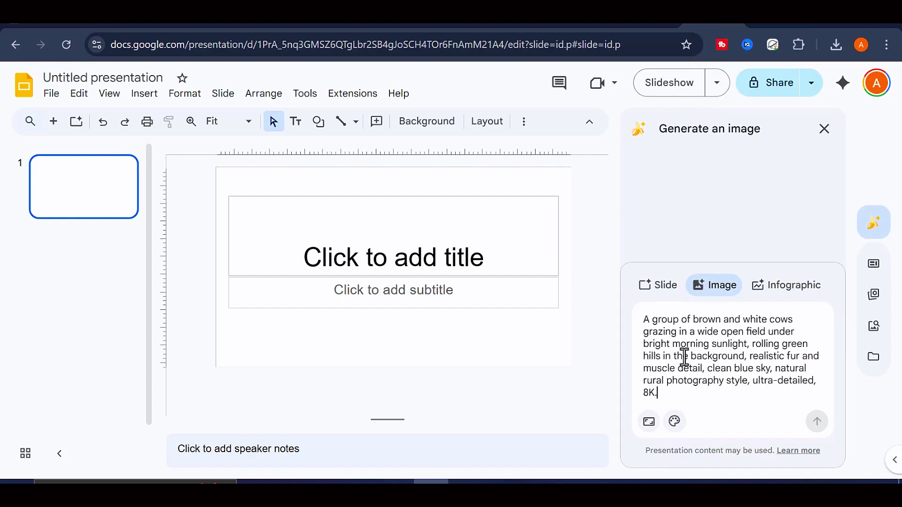
pyautogui.moveTo(671, 395); pyautogui.dragTo(640, 315)
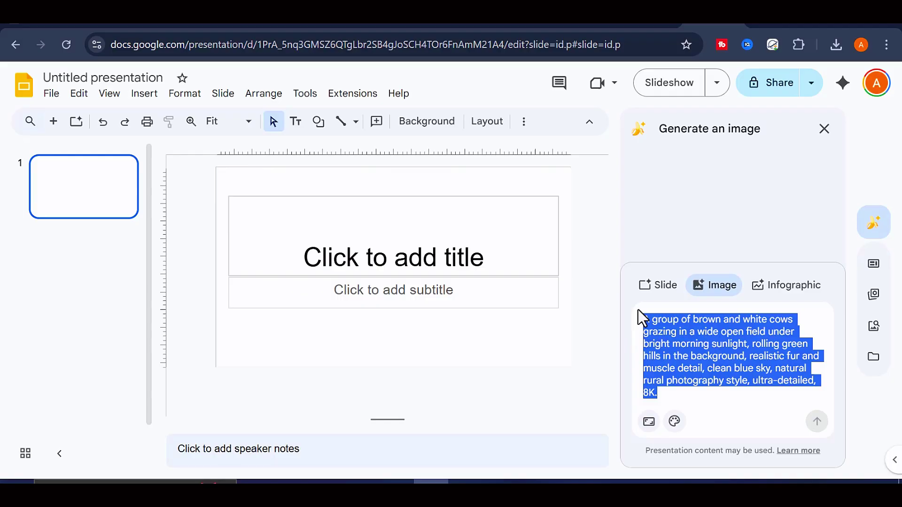
pyautogui.click(650, 425)
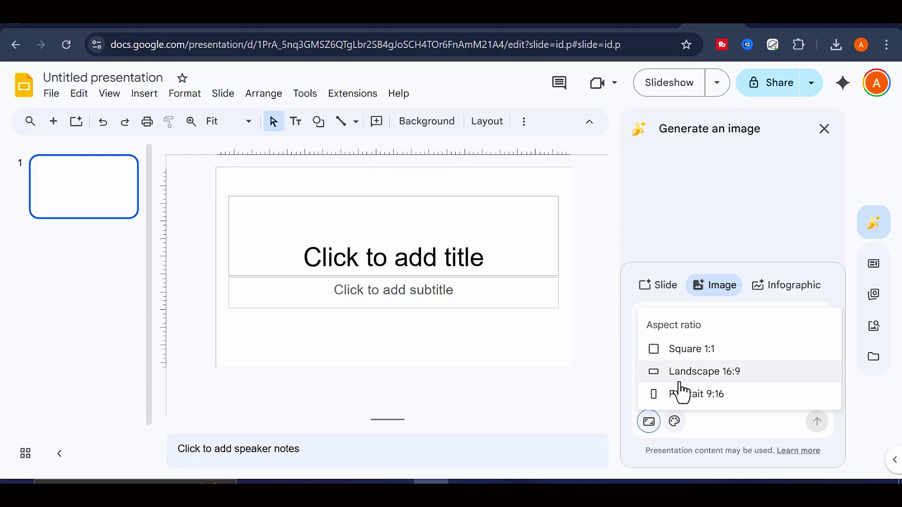
pyautogui.click(715, 373)
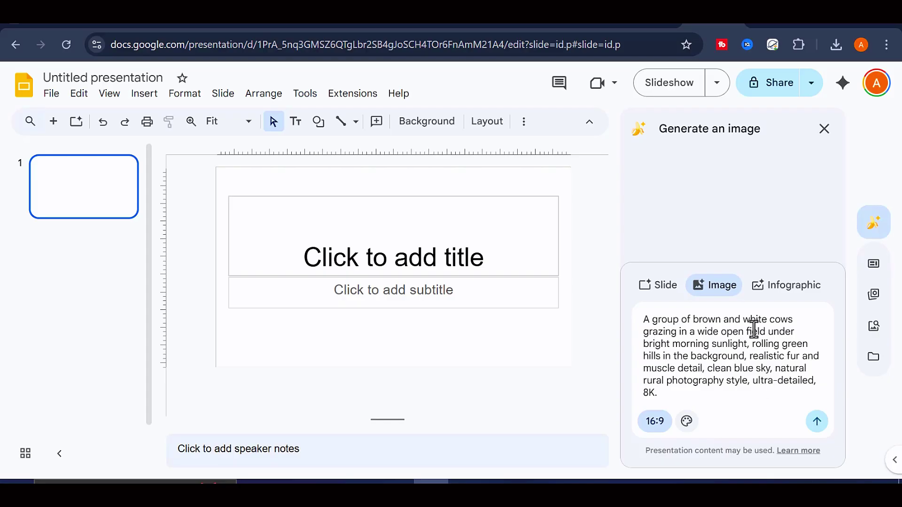
# Step: Create the cow image and preview its thumbnail on the blank slide
pyautogui.click(818, 423)
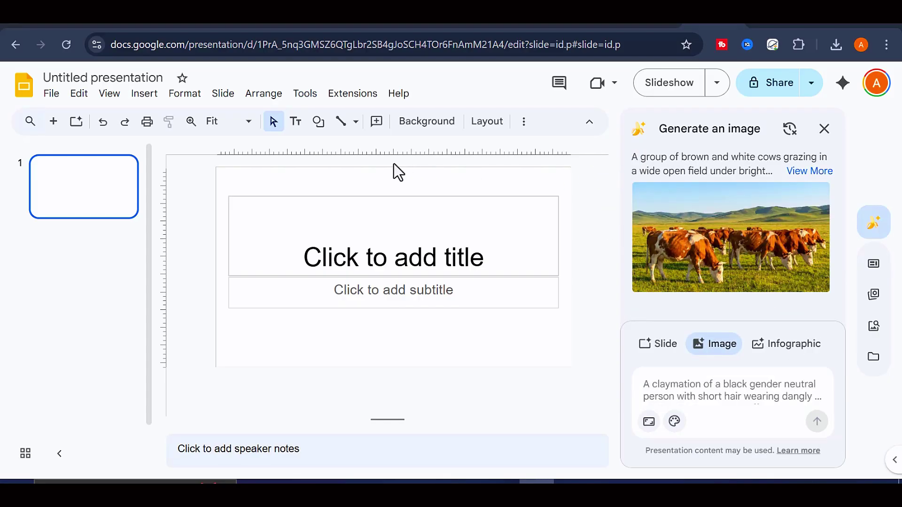
pyautogui.moveTo(718, 223)
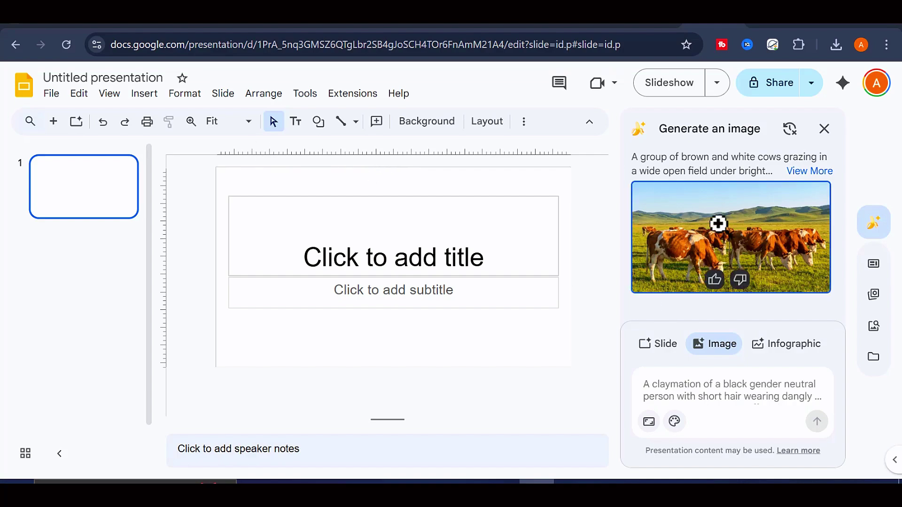
pyautogui.click(740, 243)
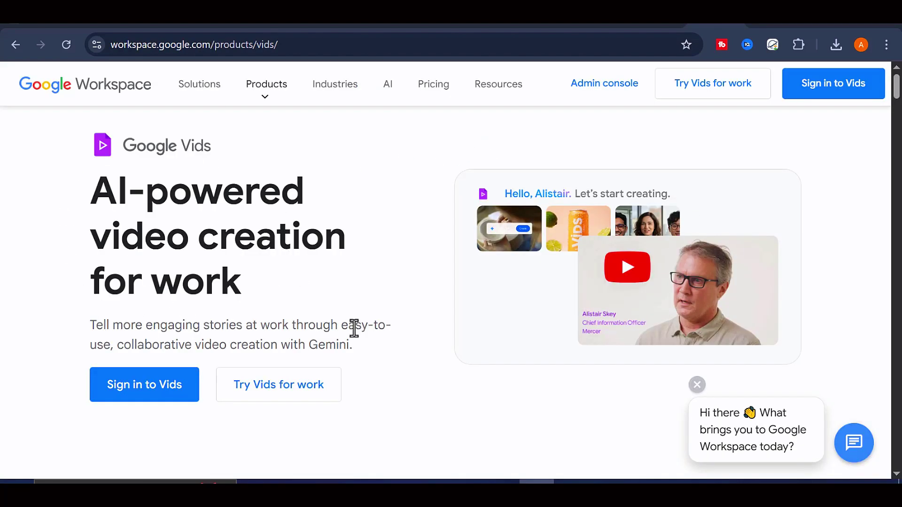
# Step: Sign in to Google Vids and pick Blank vid from the start dialog
pyautogui.click(126, 406)
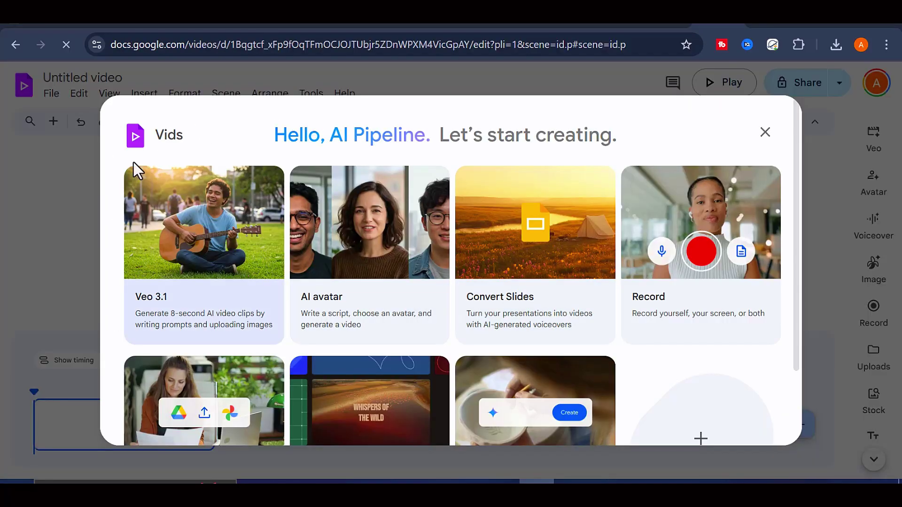
pyautogui.scroll(-2, 272, 278)
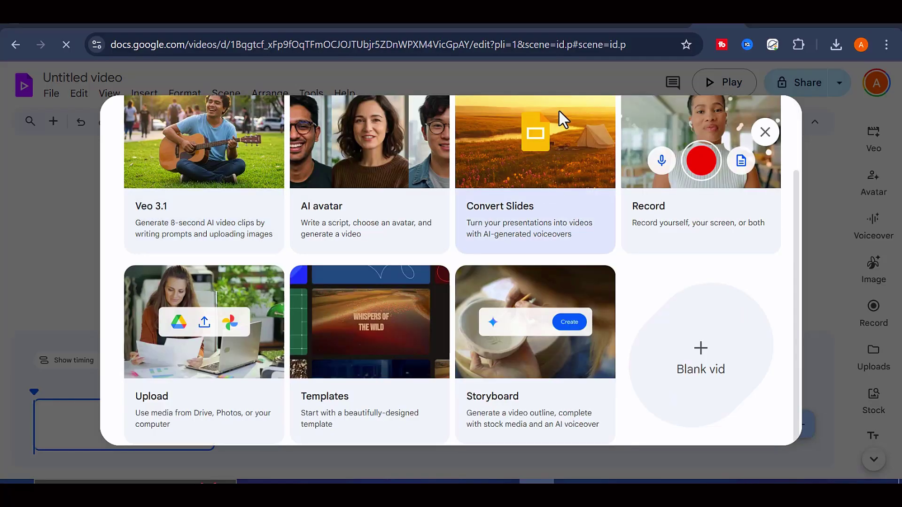
pyautogui.scroll(2, 414, 262)
pyautogui.scroll(-2, 413, 260)
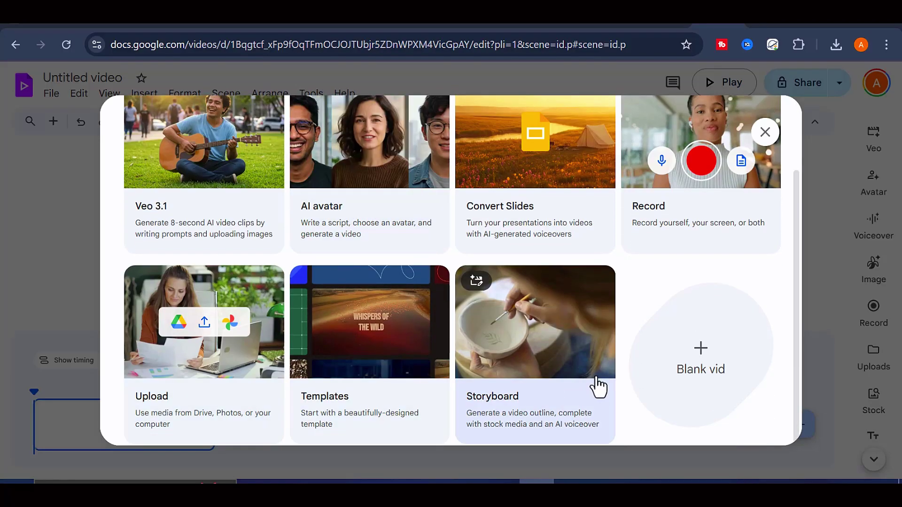
pyautogui.scroll(2, 599, 376)
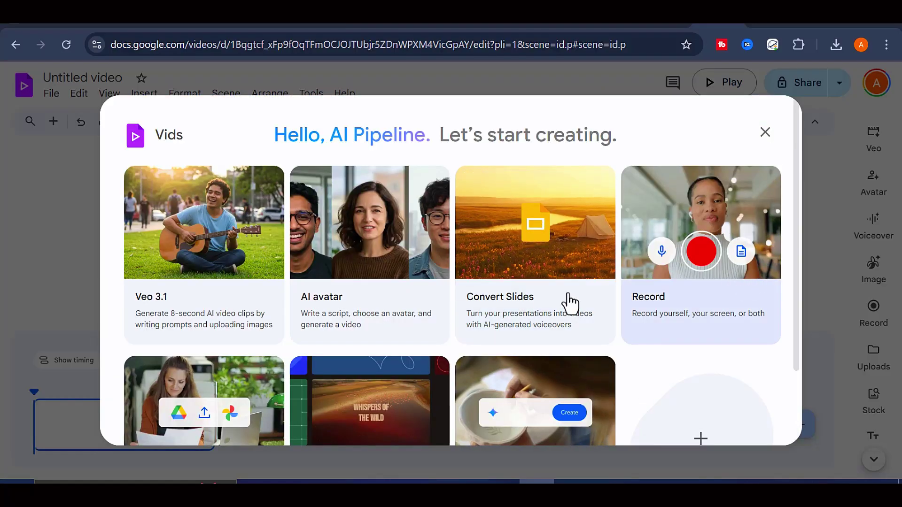
pyautogui.scroll(-2, 765, 357)
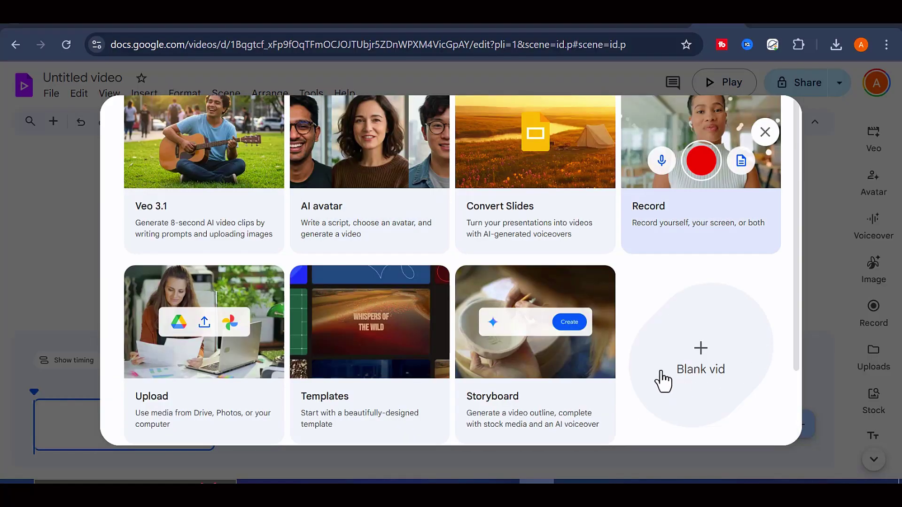
pyautogui.click(705, 356)
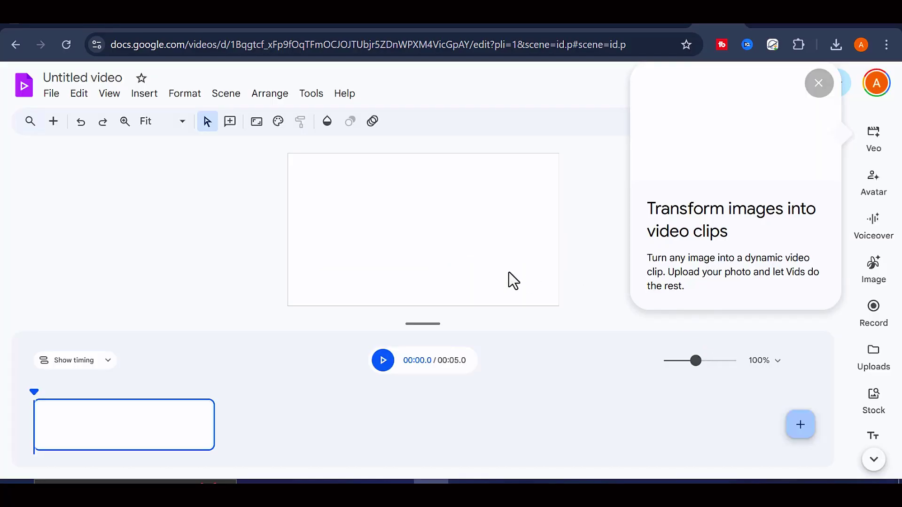
# Step: Dismiss the promo, open Insert > Generate an image, and paste the family picnic prompt
pyautogui.click(820, 88)
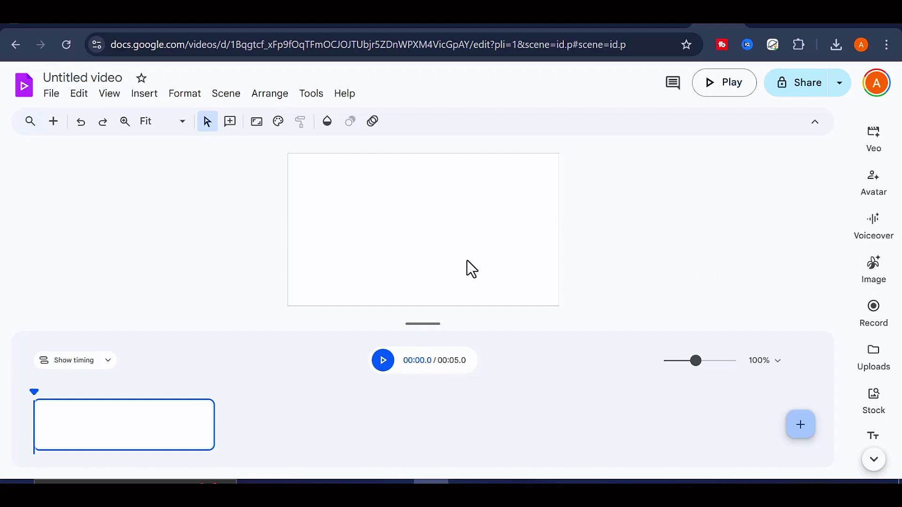
pyautogui.click(145, 93)
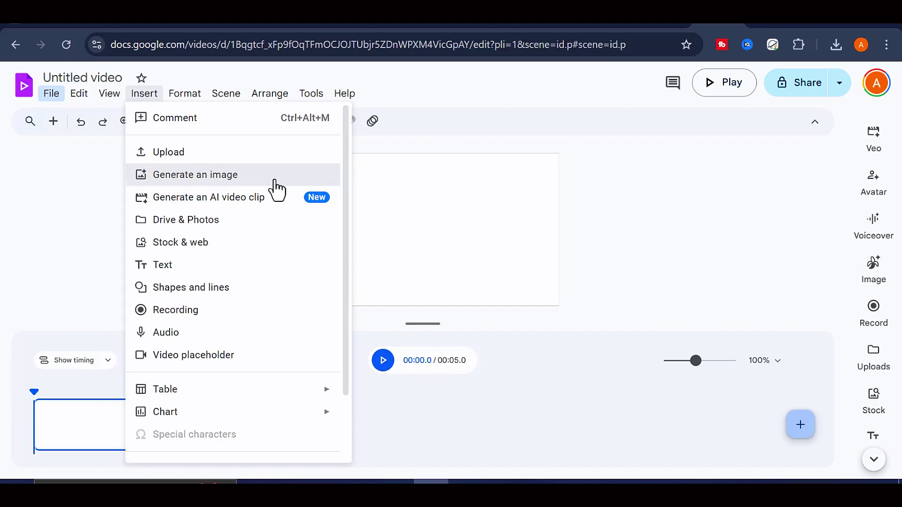
pyautogui.click(298, 182)
pyautogui.click(671, 361)
pyautogui.rightClick(671, 360)
pyautogui.click(685, 198)
pyautogui.hotkey('ctrl', 'a')
# Step: Set 16:9 aspect ratio and Photography style, then generate the picnic image
pyautogui.click(649, 439)
pyautogui.click(696, 390)
pyautogui.click(688, 440)
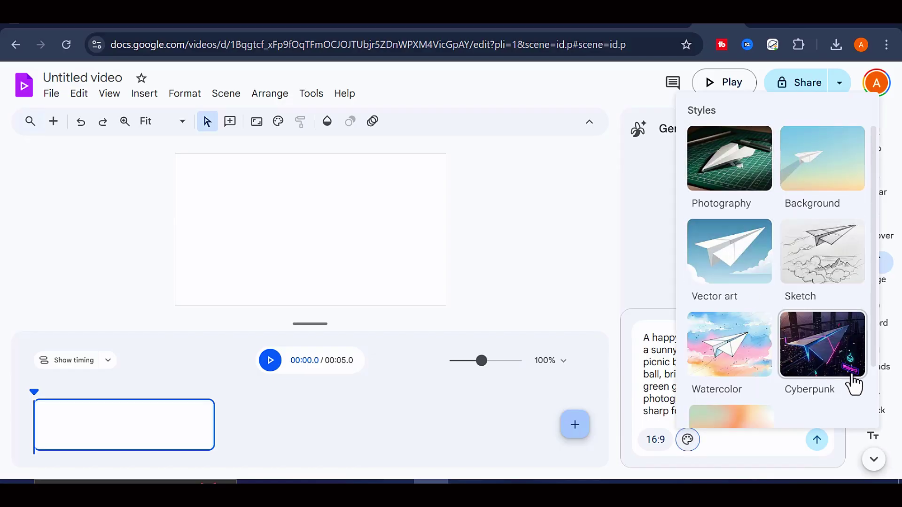
pyautogui.click(748, 181)
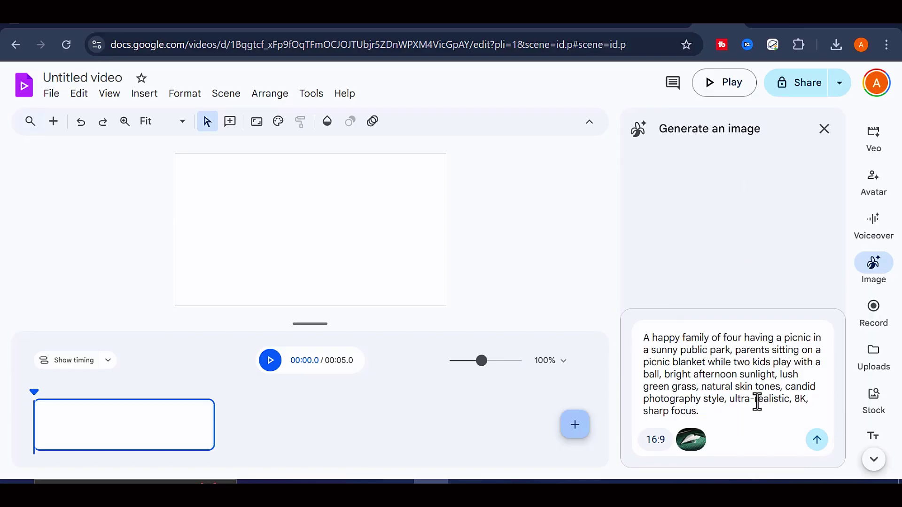
pyautogui.click(818, 441)
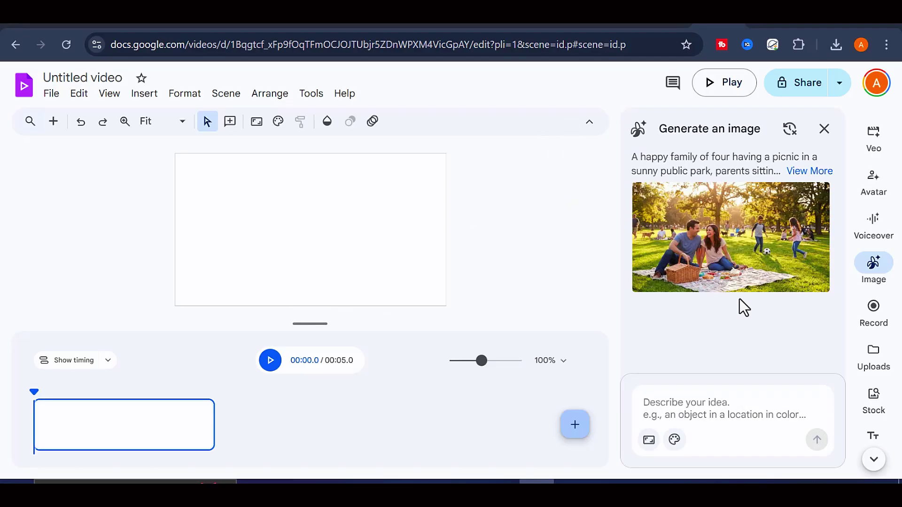
# Step: Insert the generated picnic image into the scene and drag its corner to enlarge it
pyautogui.click(733, 226)
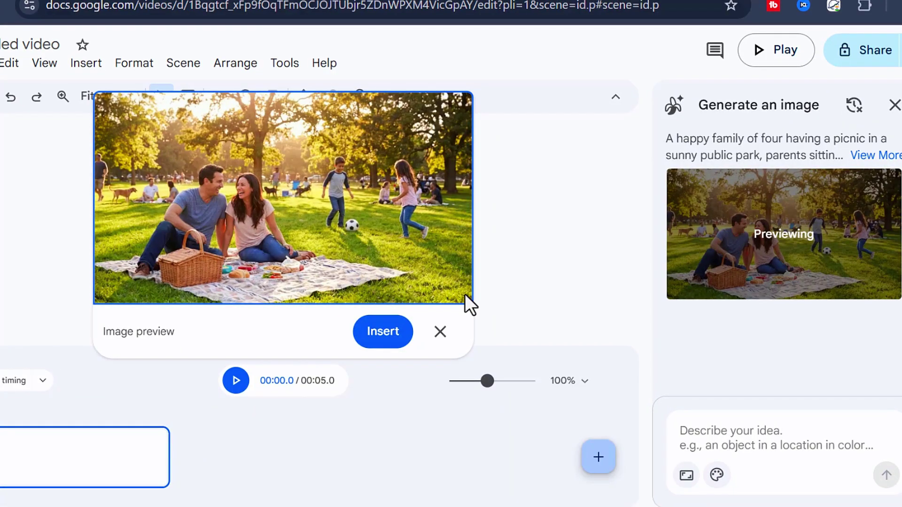
pyautogui.moveTo(487, 381)
pyautogui.mouseDown()
pyautogui.moveTo(497, 381)
pyautogui.moveTo(484, 381)
pyautogui.mouseUp()
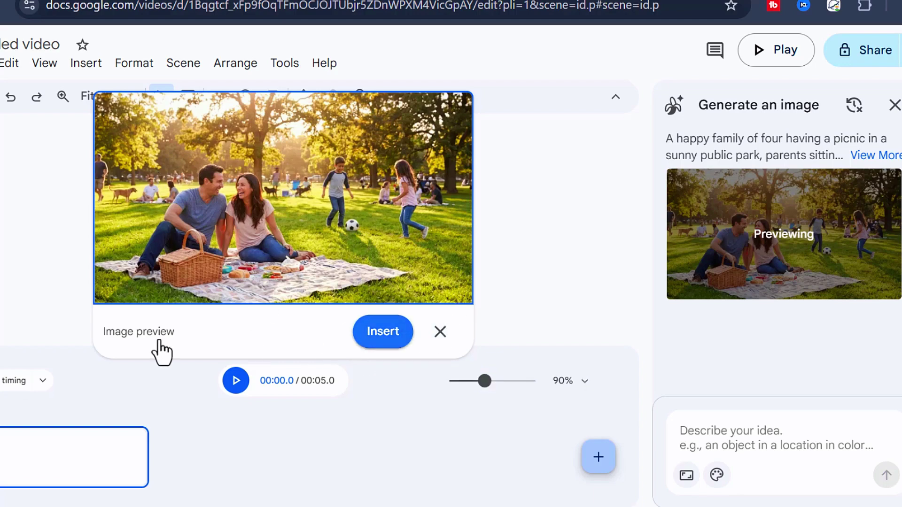
pyautogui.click(364, 334)
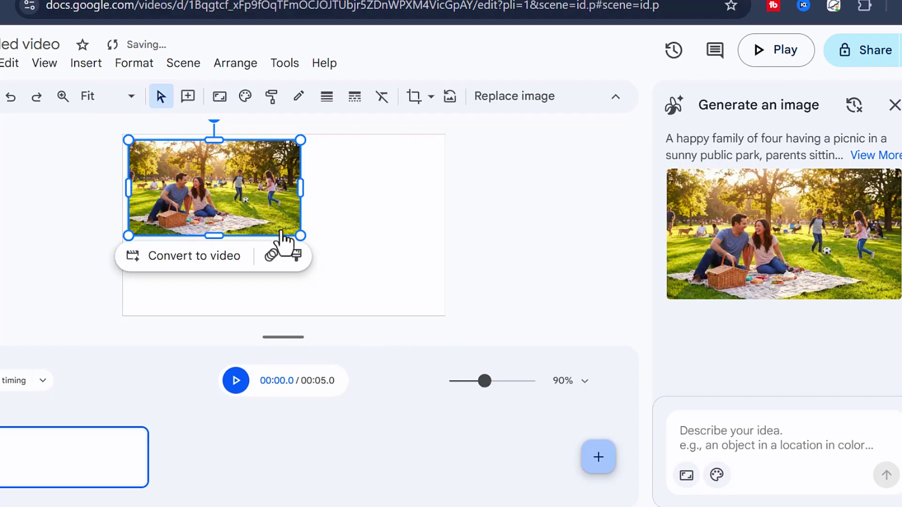
pyautogui.moveTo(300, 236); pyautogui.dragTo(450, 320)
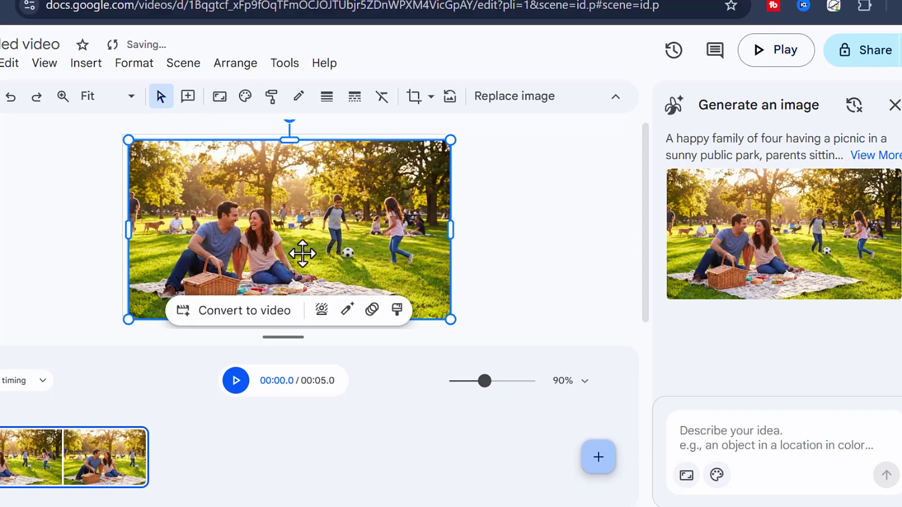
pyautogui.click(511, 278)
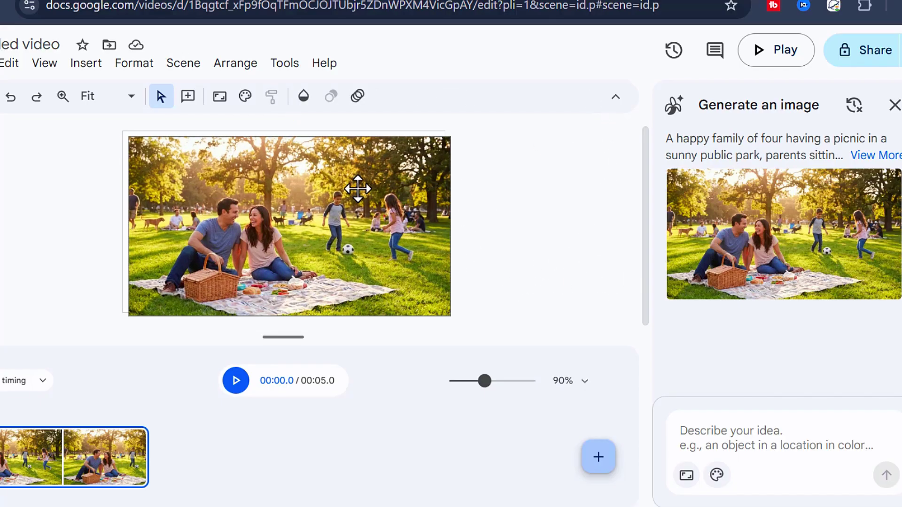
pyautogui.click(321, 214)
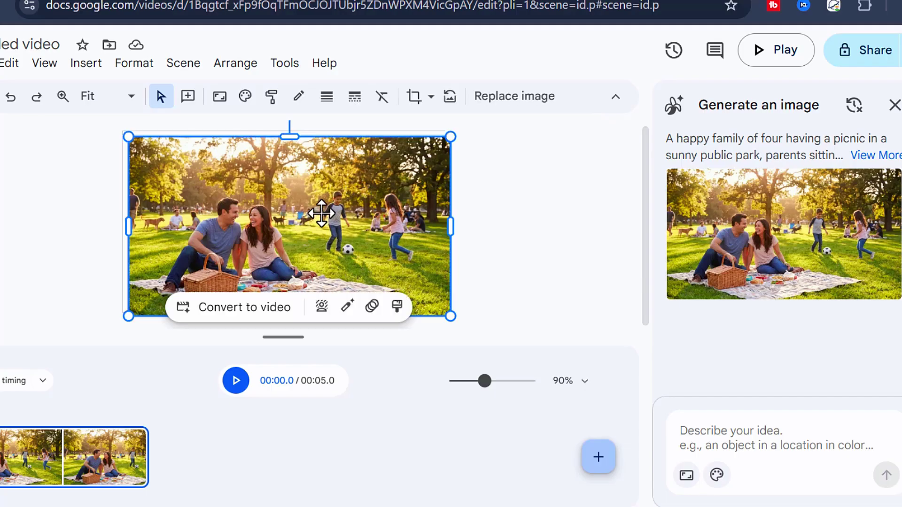
pyautogui.click(594, 218)
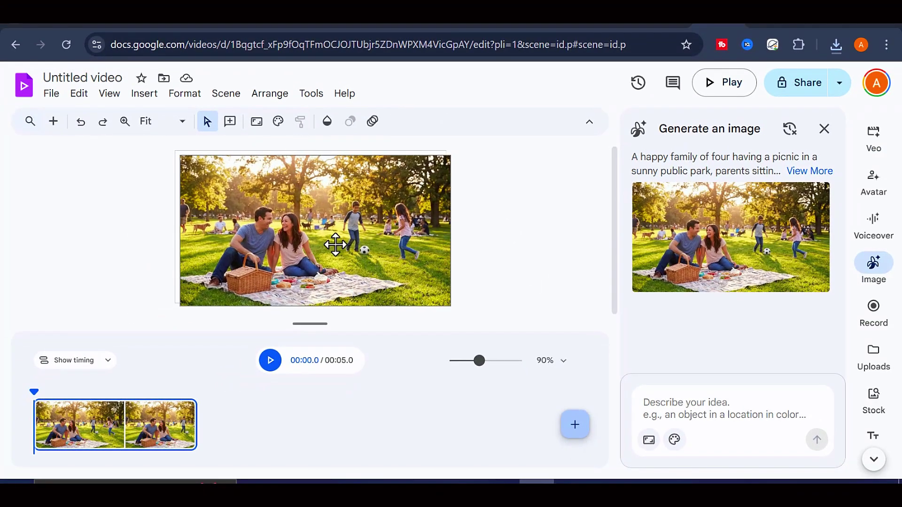
# Step: Set the canvas zoom to 100%, then back to Fit
pyautogui.click(189, 122)
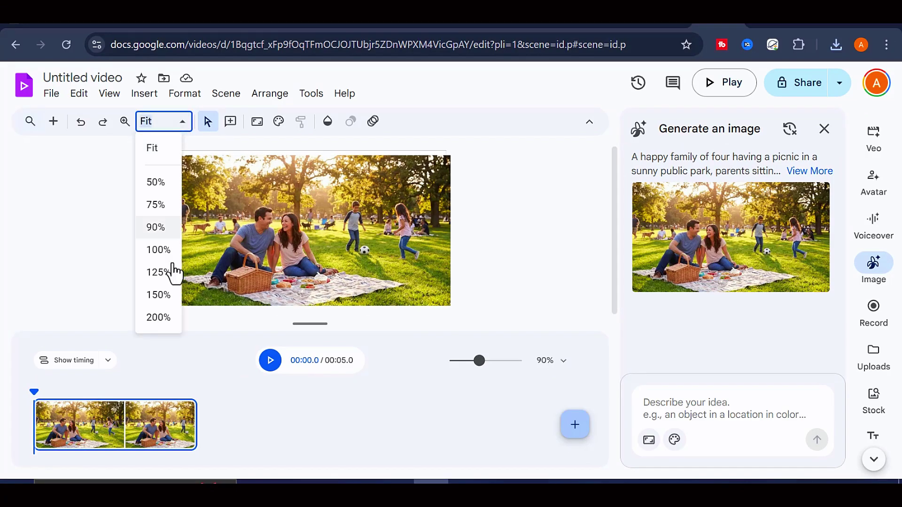
pyautogui.click(164, 250)
pyautogui.scroll(-1, 569, 263)
pyautogui.scroll(5, 566, 282)
pyautogui.click(167, 123)
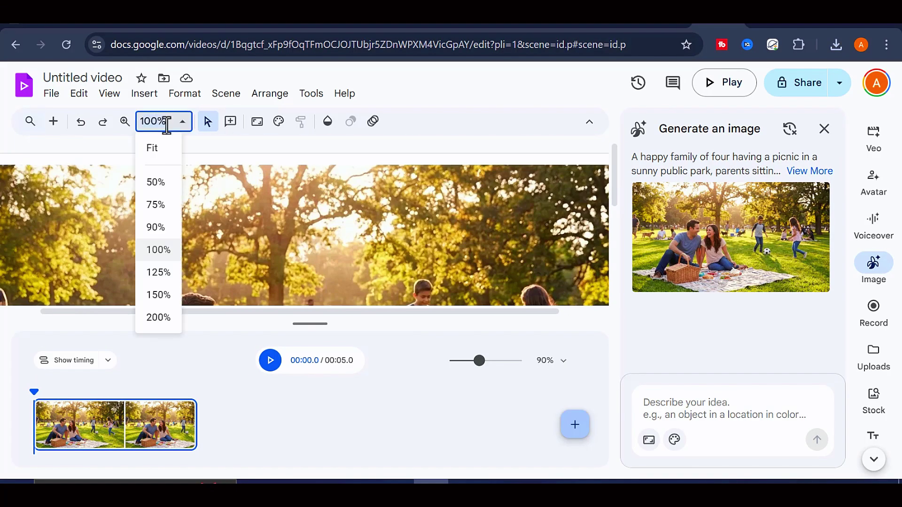
pyautogui.click(153, 148)
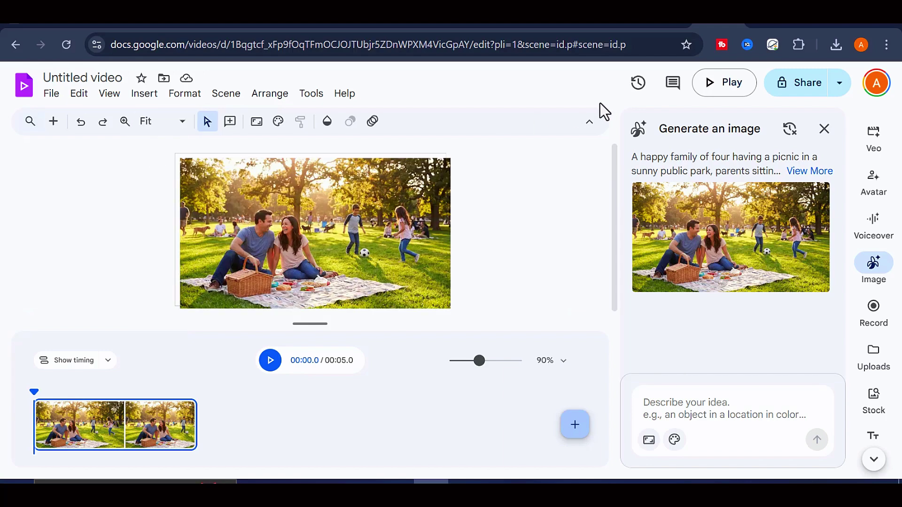
# Step: Switch to Whisk and paste the white SUV coastal-road description as plain text
pyautogui.hotkey('alt', 'Tab')
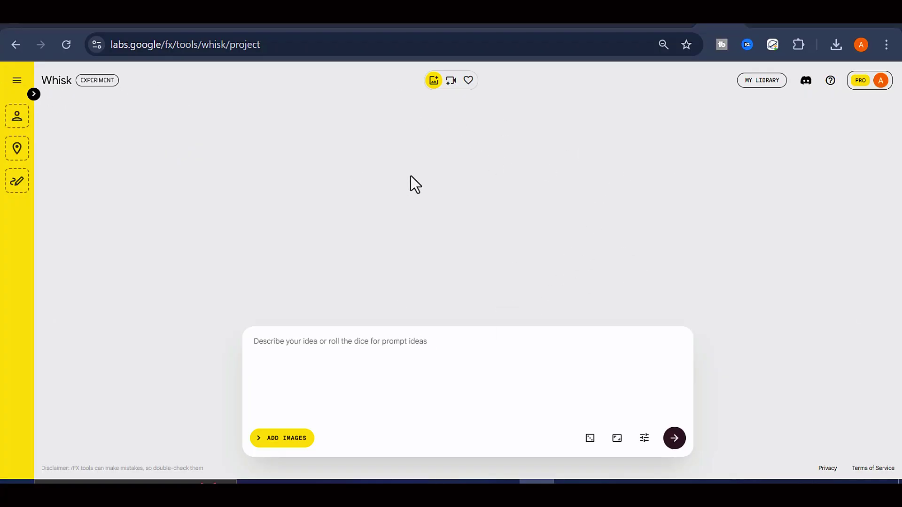
pyautogui.moveTo(232, 47); pyautogui.dragTo(140, 145)
pyautogui.click(238, 203)
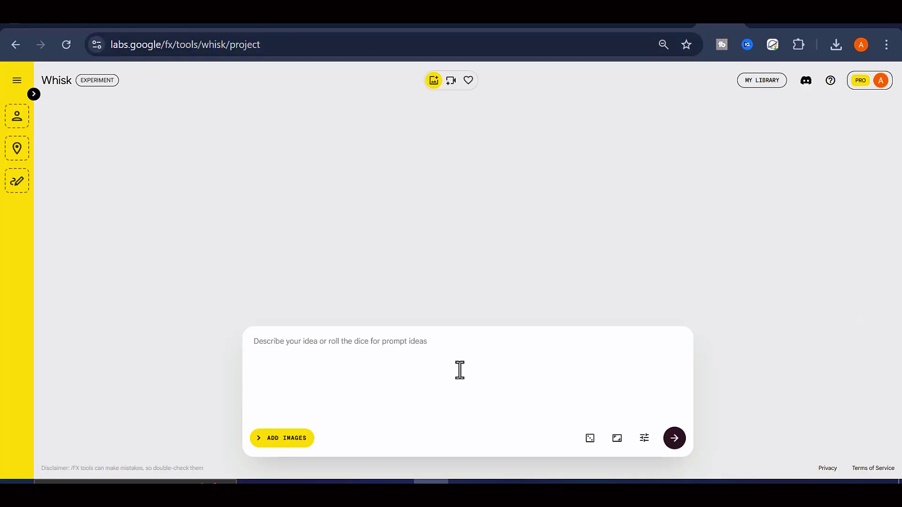
pyautogui.rightClick(379, 351)
pyautogui.click(400, 210)
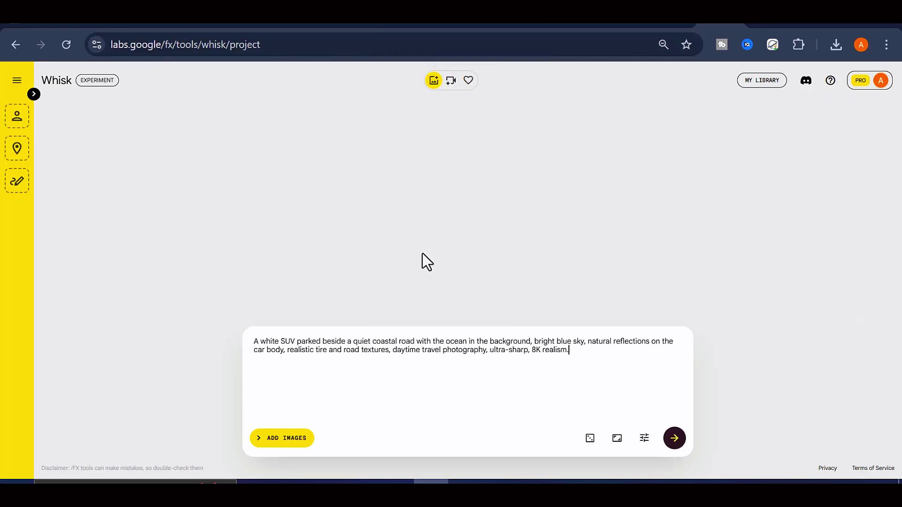
pyautogui.hotkey('ctrl', 'a')
# Step: Choose the Landscape 16:9 aspect ratio, check Settings, and generate the SUV images
pyautogui.click(618, 439)
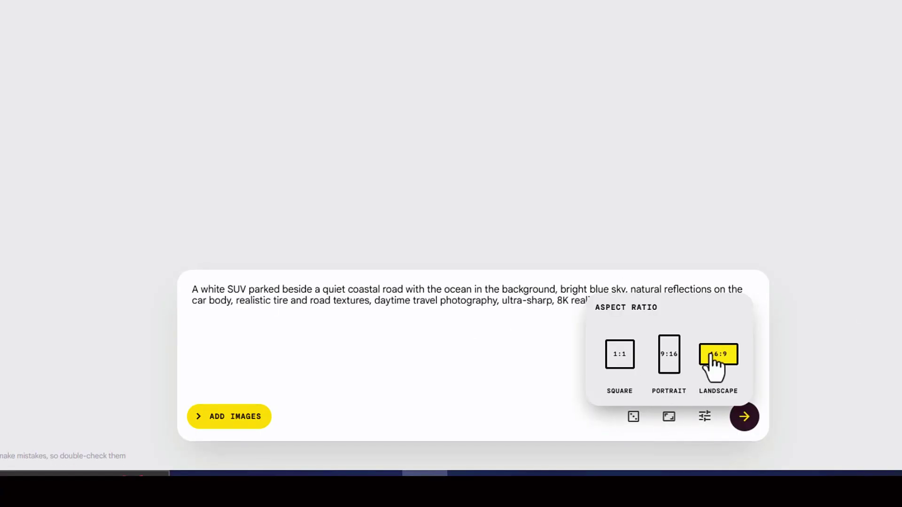
pyautogui.click(654, 400)
pyautogui.click(705, 416)
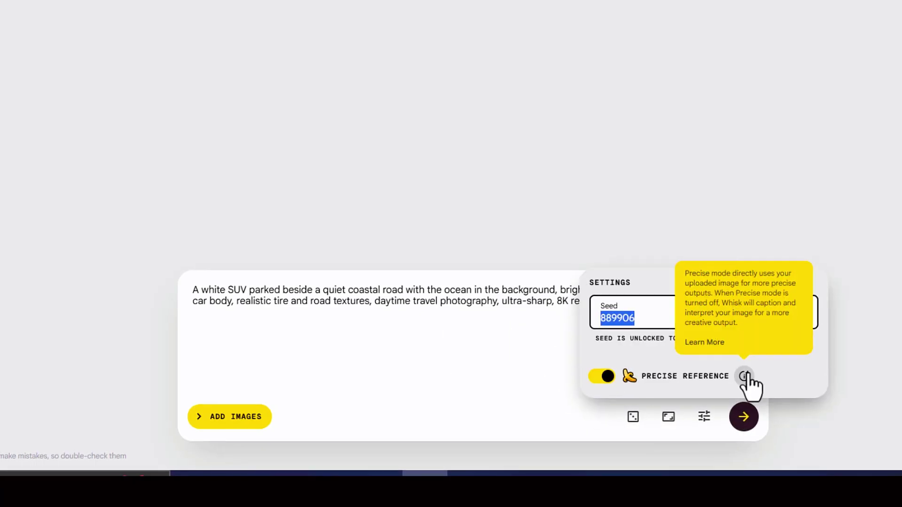
pyautogui.click(453, 298)
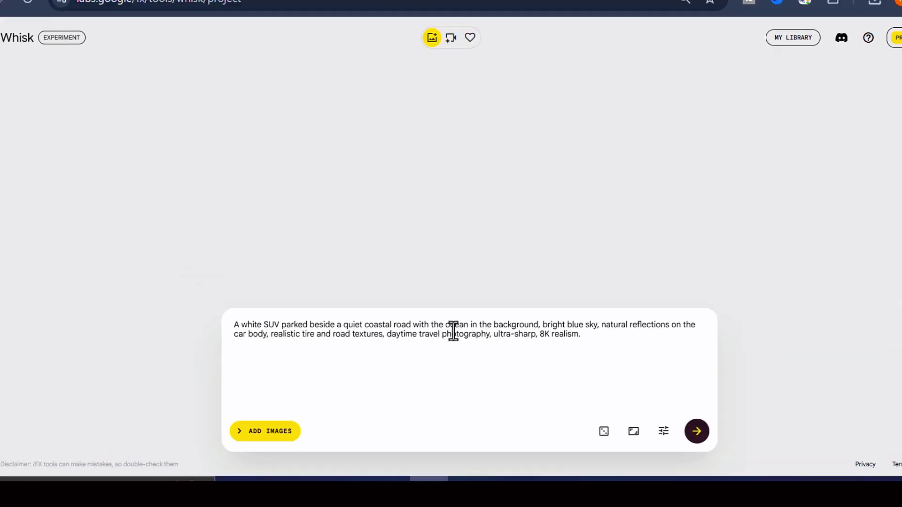
pyautogui.click(697, 432)
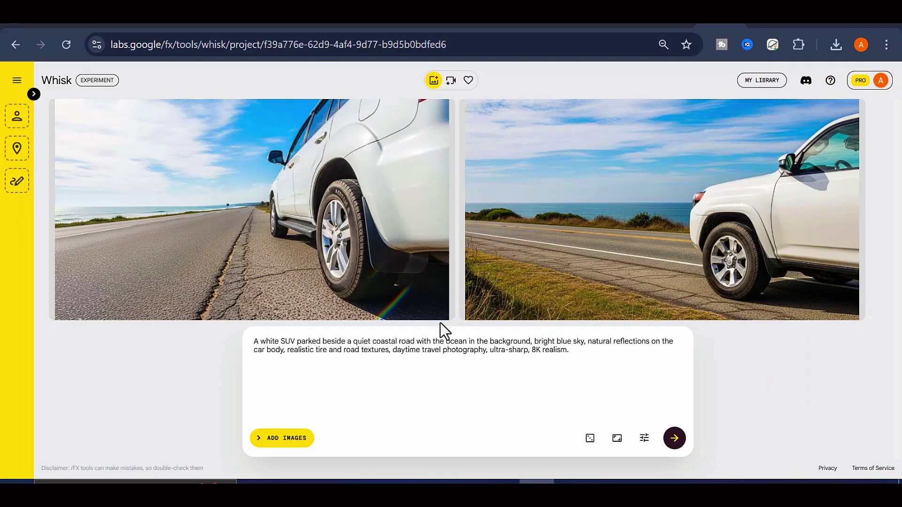
# Step: View the left and right generated SUV images enlarged in Whisk, closing each afterward
pyautogui.moveTo(833, 217)
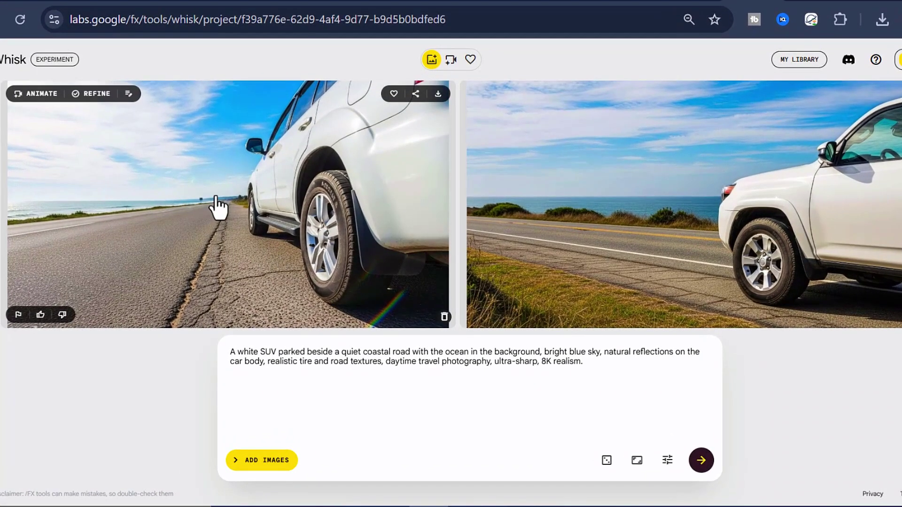
pyautogui.click(236, 210)
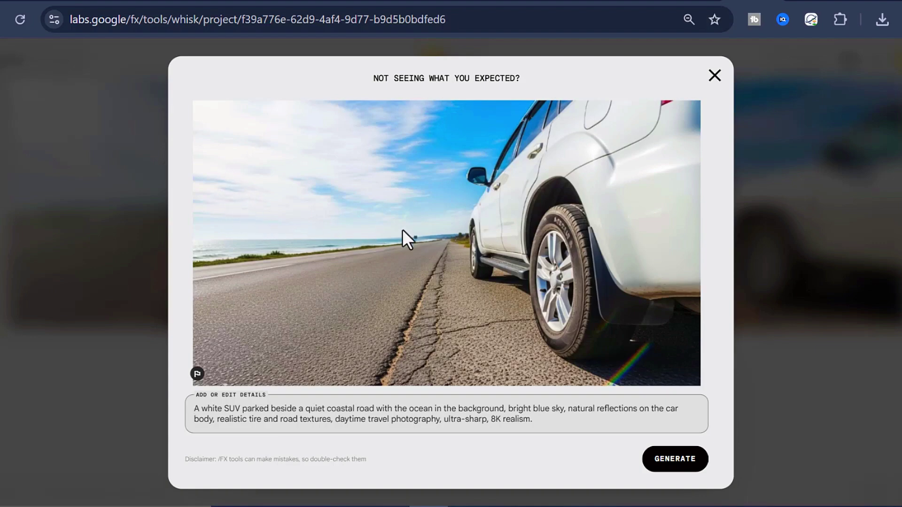
pyautogui.click(716, 76)
pyautogui.moveTo(228, 217)
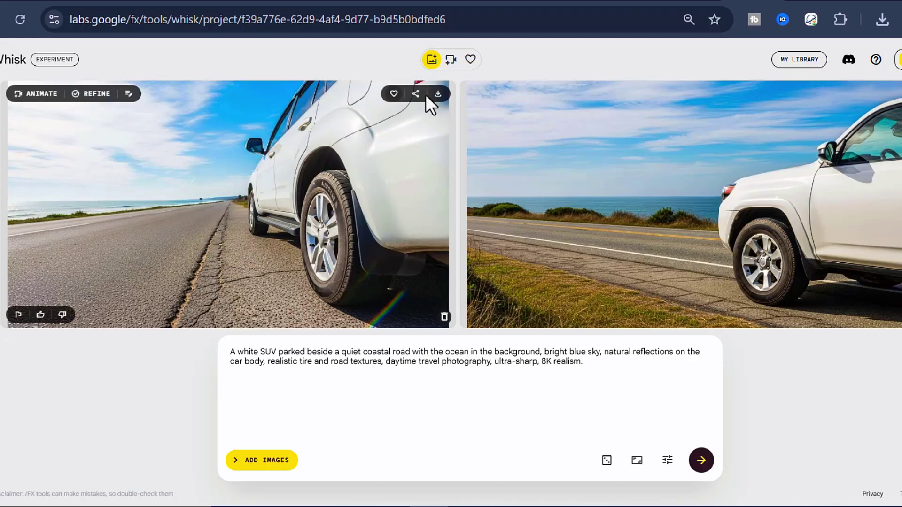
pyautogui.click(789, 148)
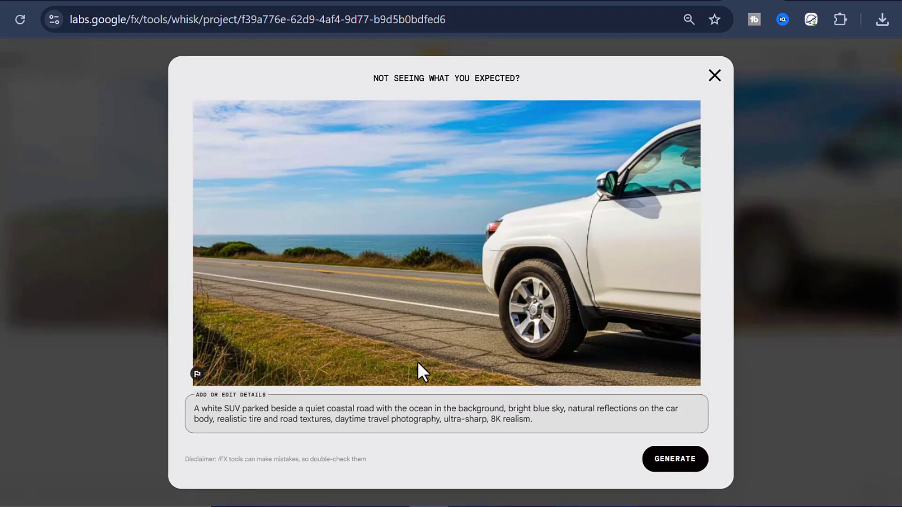
pyautogui.click(715, 76)
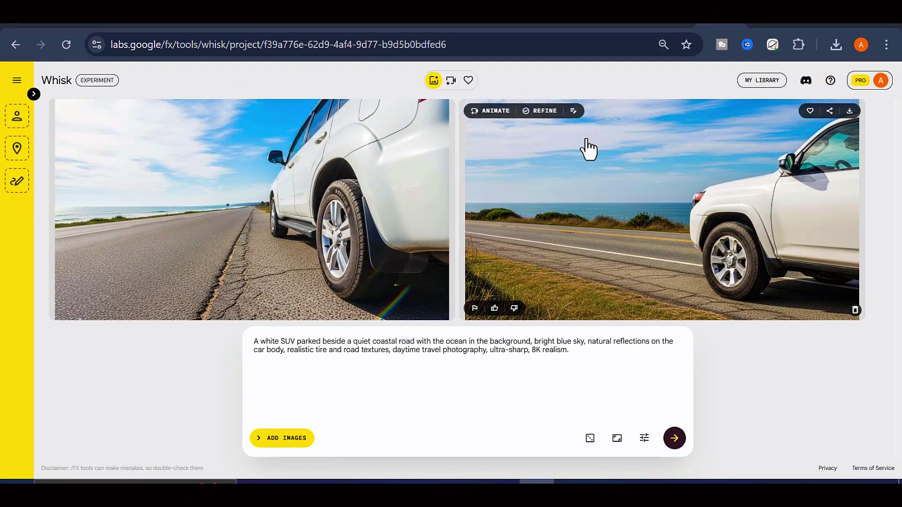
# Step: Cycle through the Vids picnic video and Slides cows presentation to the Flow project
pyautogui.hotkey('ctrl', 'Tab')
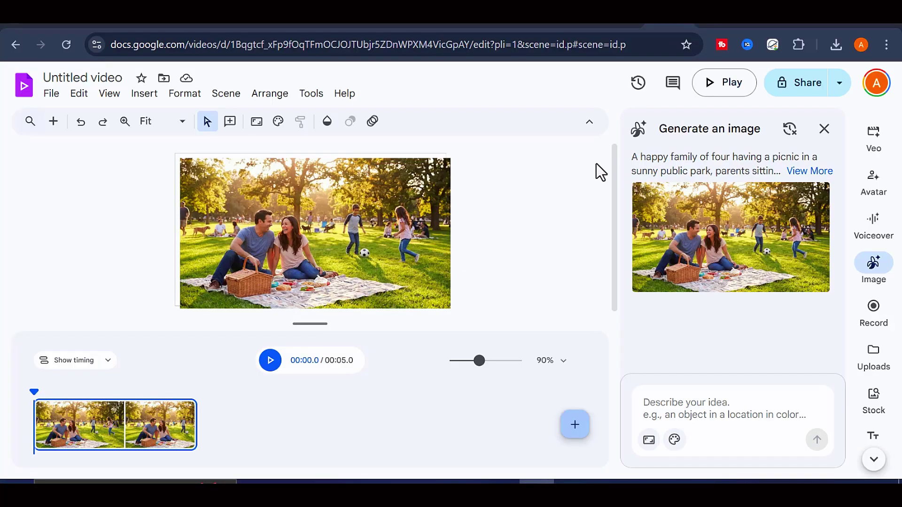
pyautogui.hotkey('ctrl', 'Tab')
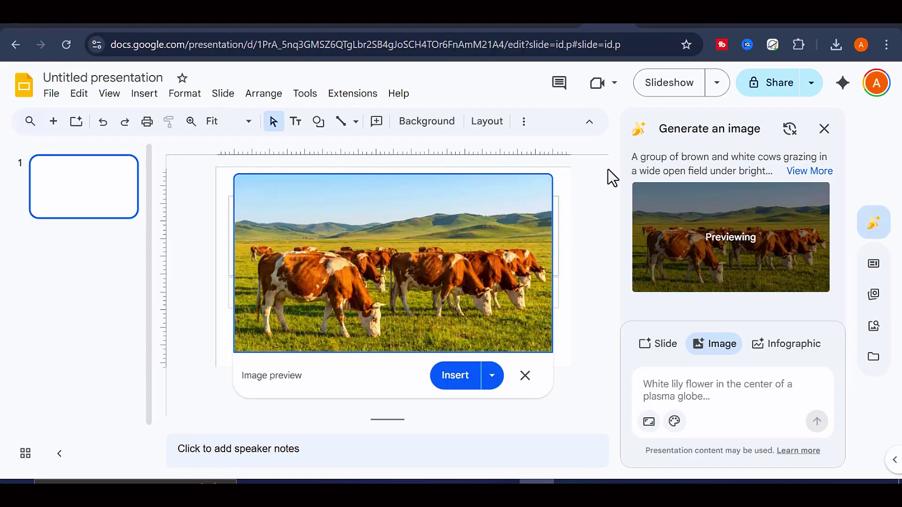
pyautogui.hotkey('ctrl', 'Tab')
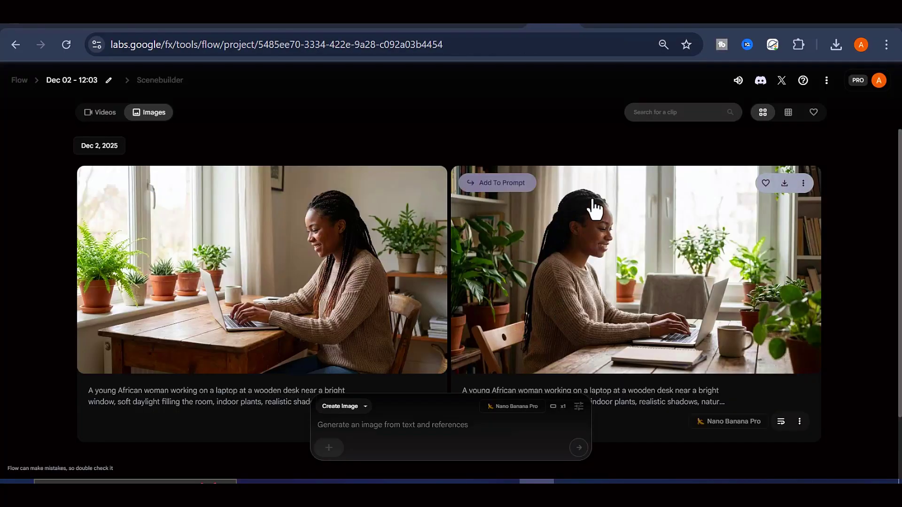